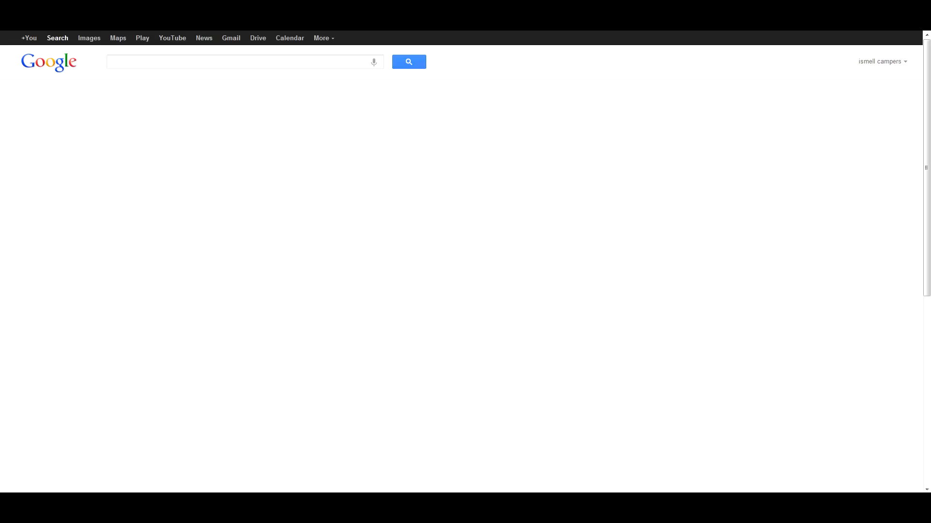
Search the web for "logism" and open the official Logisim site
left_click(127, 63)
type("logis")
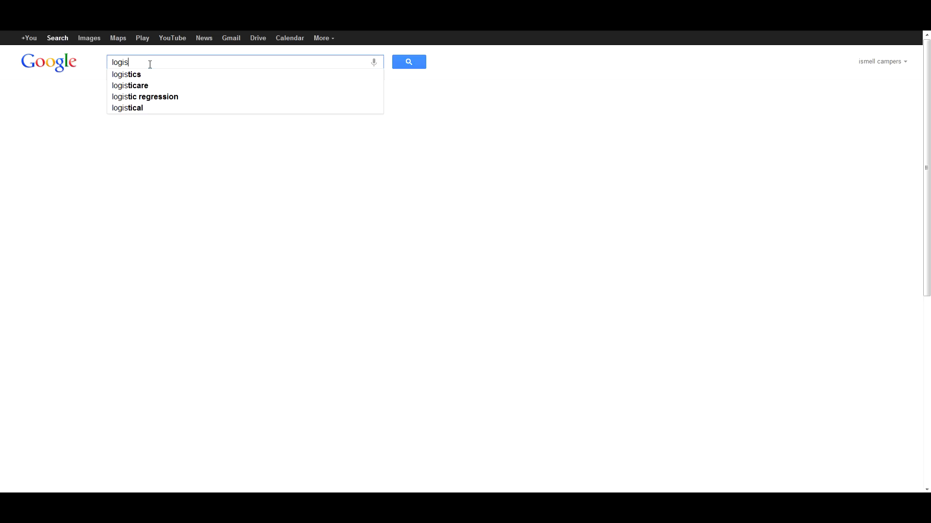
type("m")
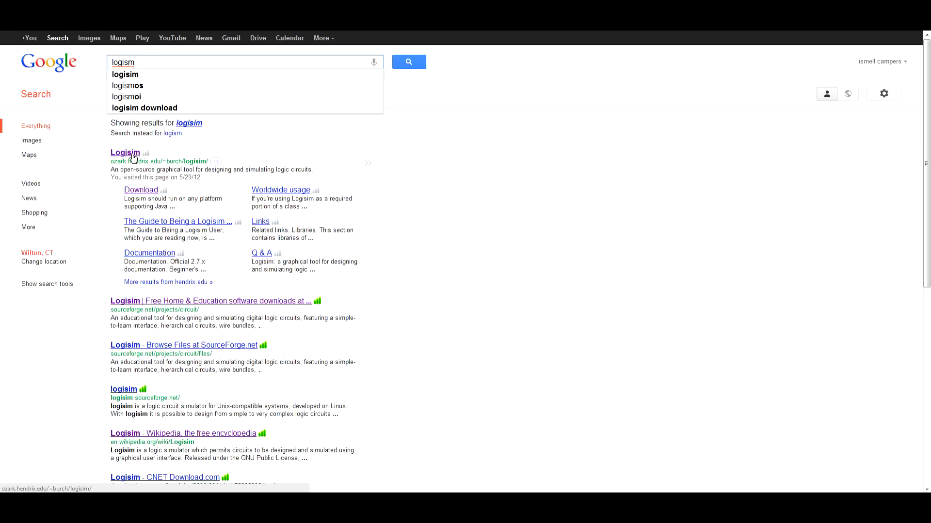
left_click(135, 154)
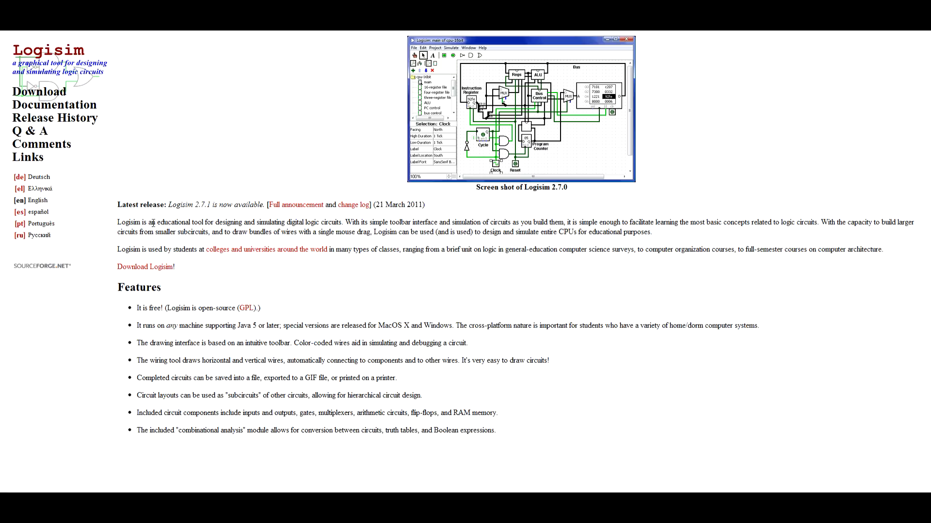
Download the Windows version of Logisim 2.7.1 from its SourceForge project page
left_click(167, 267)
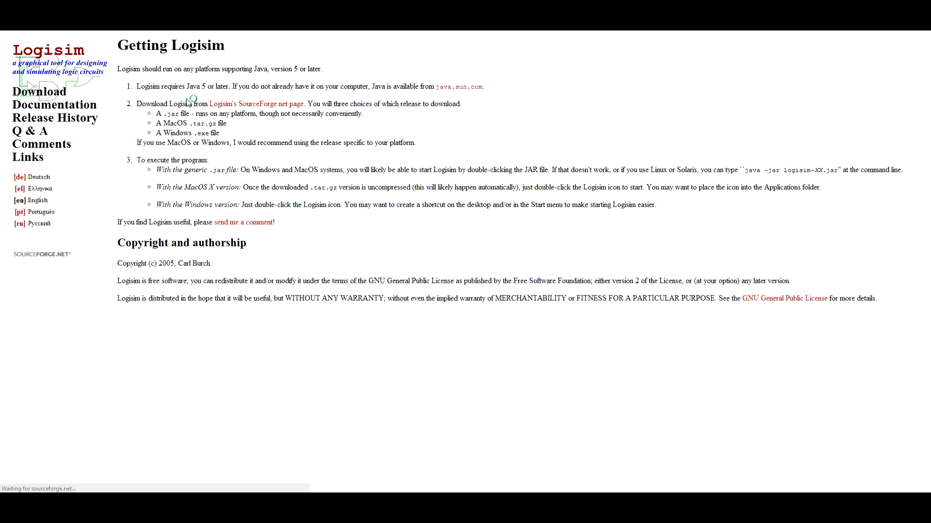
left_click(223, 105)
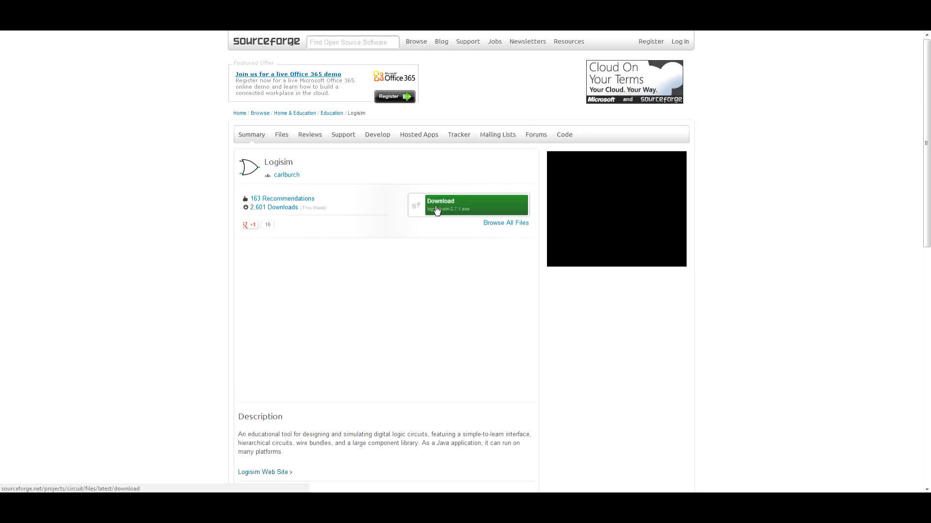
left_click(440, 211)
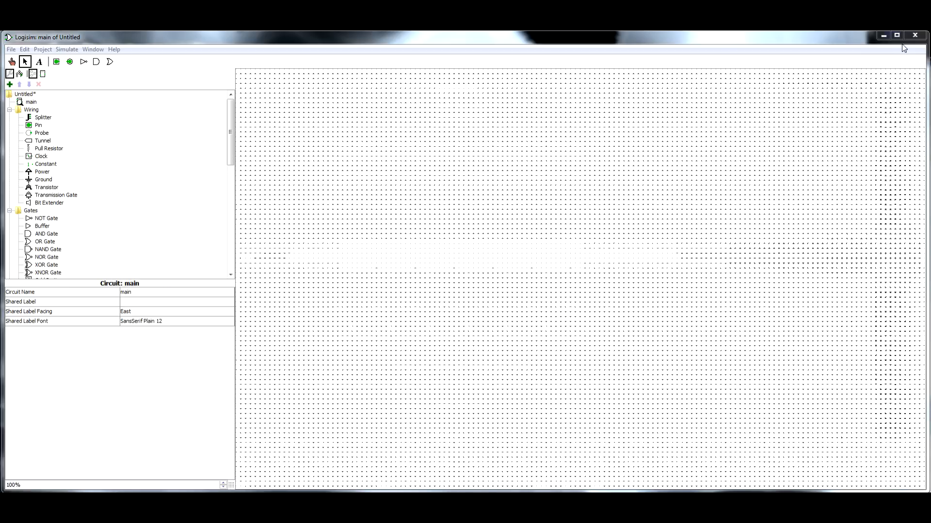
Locate the downloaded Logisim program on the desktop and return to the open, untitled Logisim circuit
left_click(914, 36)
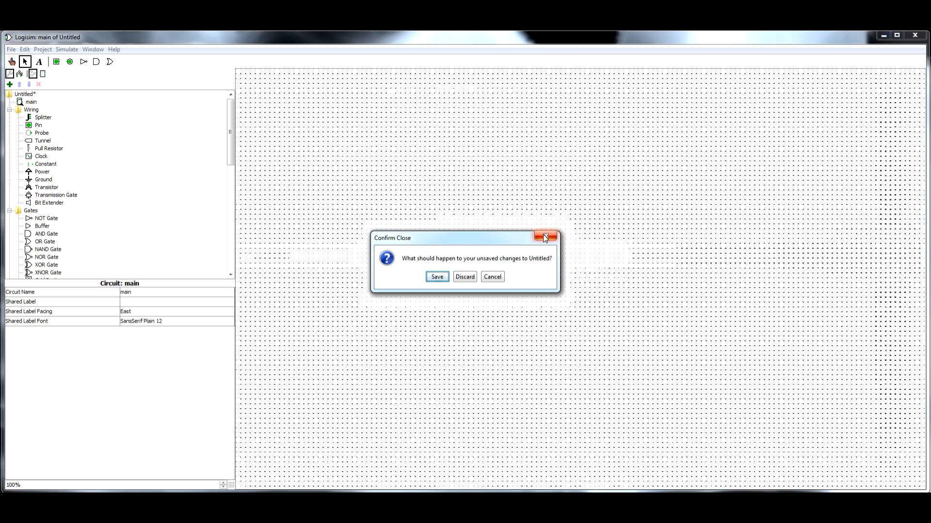
left_click(502, 277)
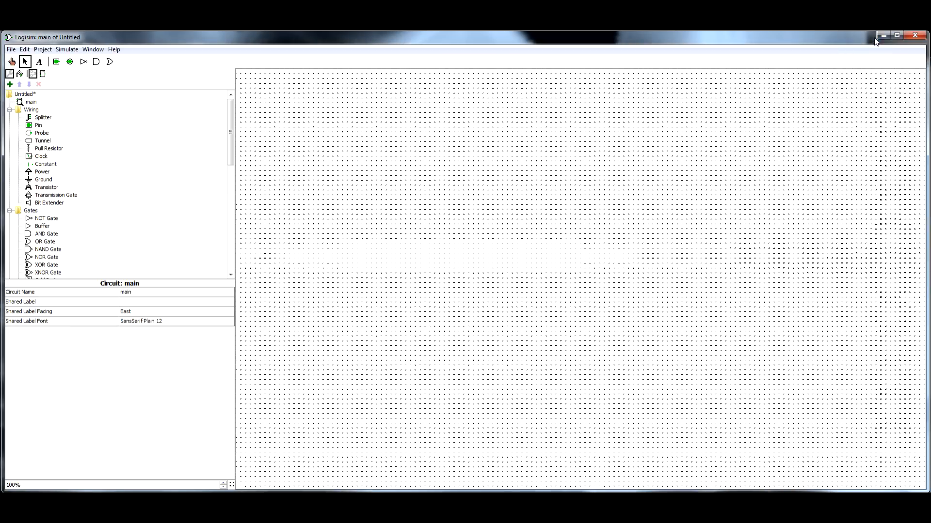
left_click(878, 38)
left_click(276, 462)
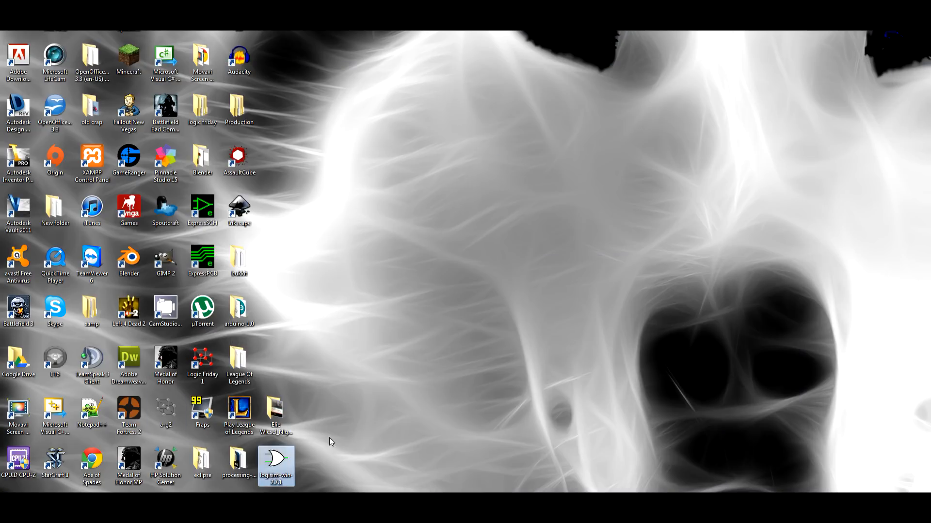
left_click(433, 503)
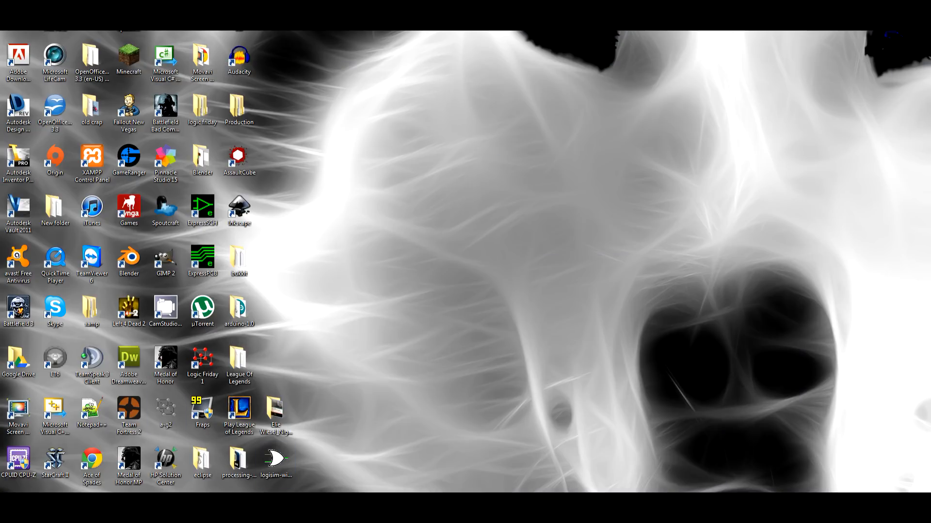
left_click(496, 504)
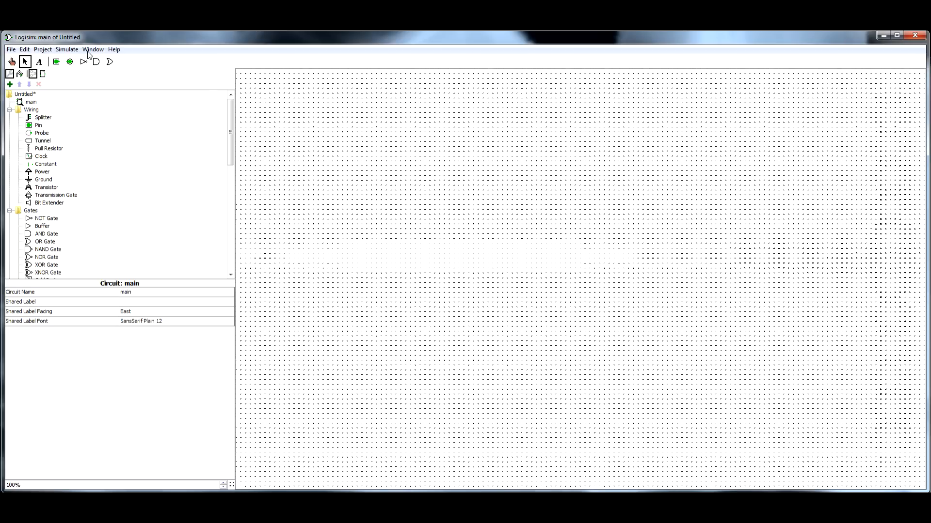
Place a NOT gate in the upper part of the circuit and an AND gate directly below it
left_click_drag(229, 149, 229, 172)
left_click_drag(47, 162, 396, 156)
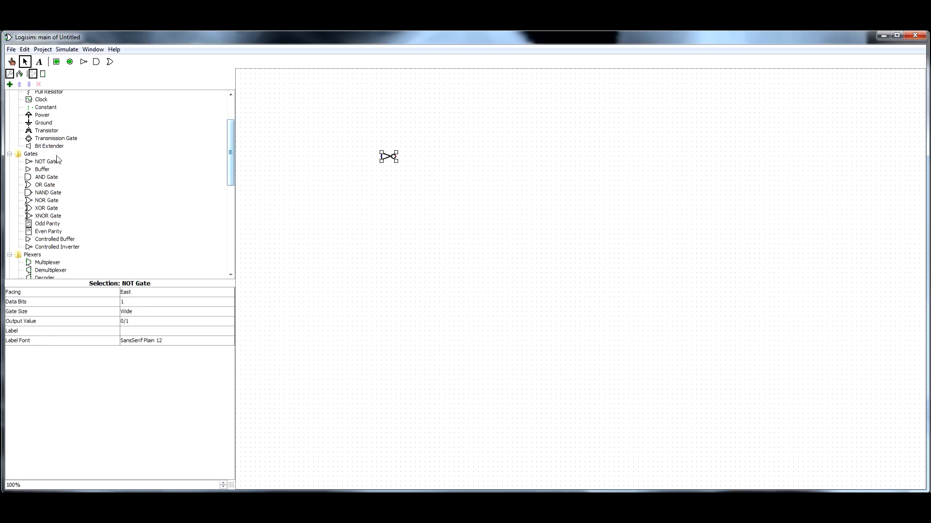
left_click(42, 178)
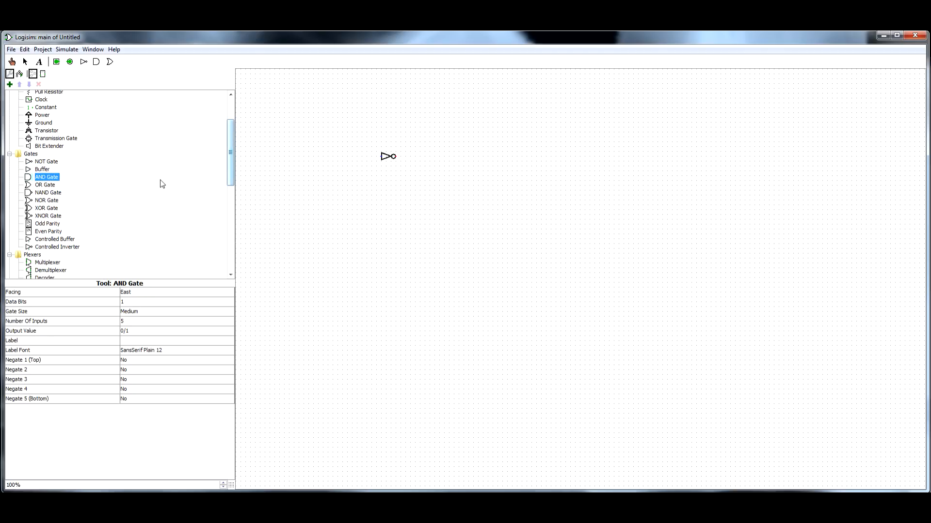
left_click(405, 188)
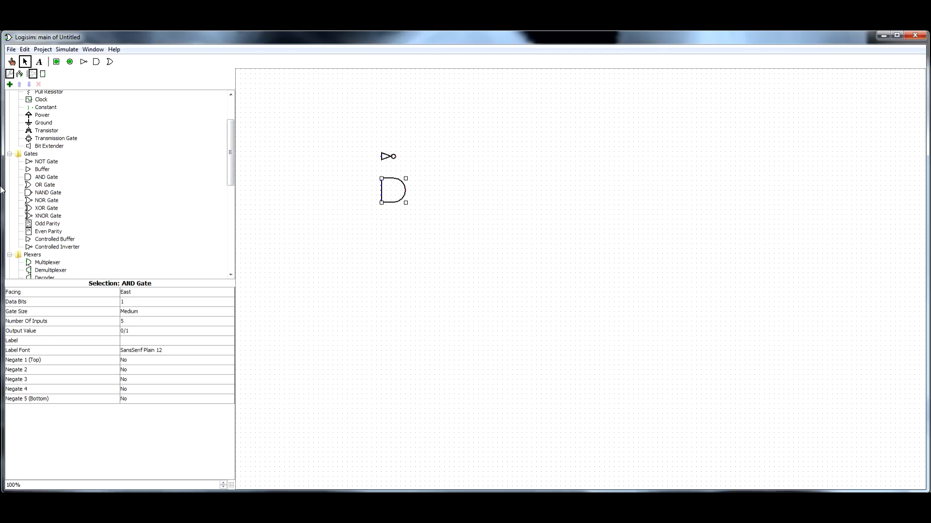
left_click(43, 192)
left_click(43, 185)
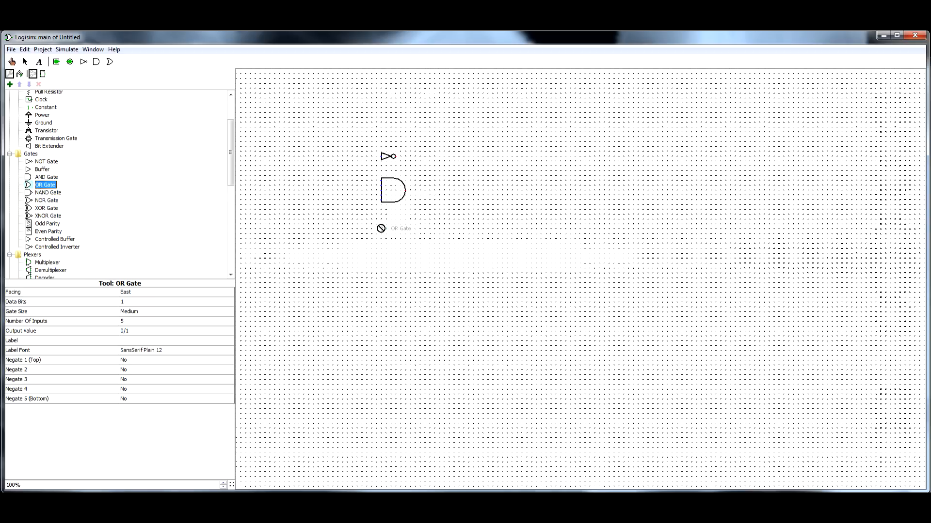
left_click(362, 239)
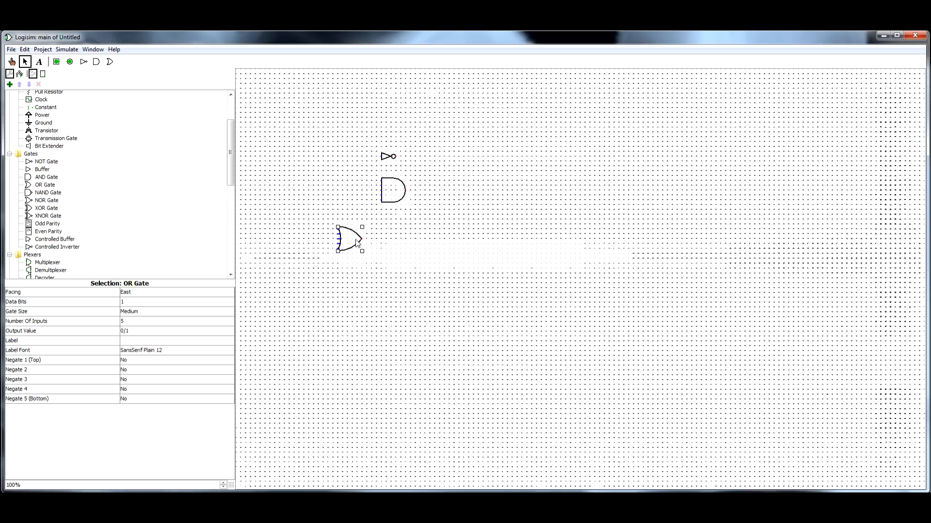
key("Delete")
Set the placed AND gate's number of inputs to 2
left_click(398, 198)
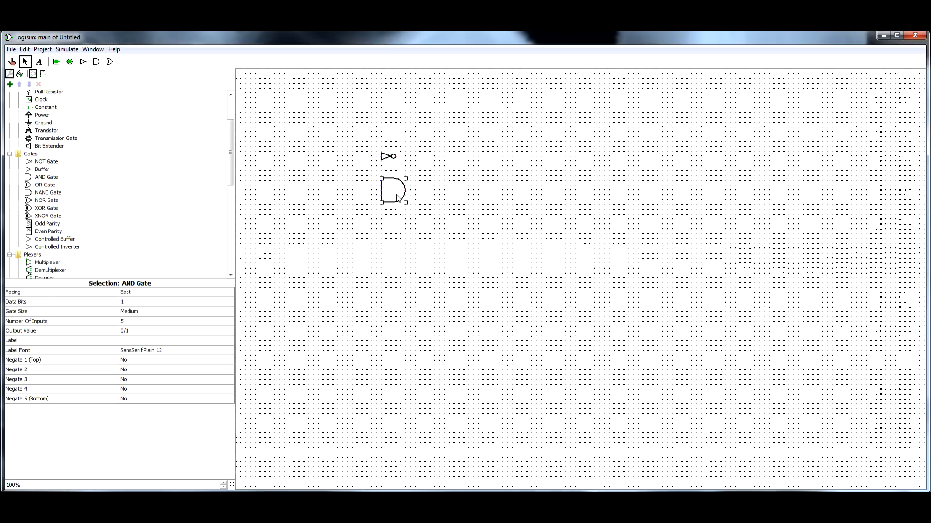
left_click(137, 322)
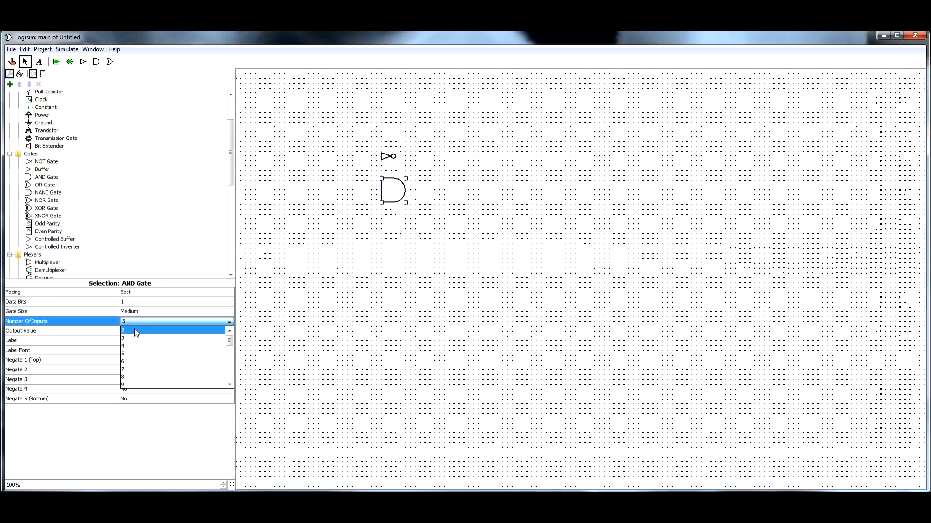
left_click(161, 319)
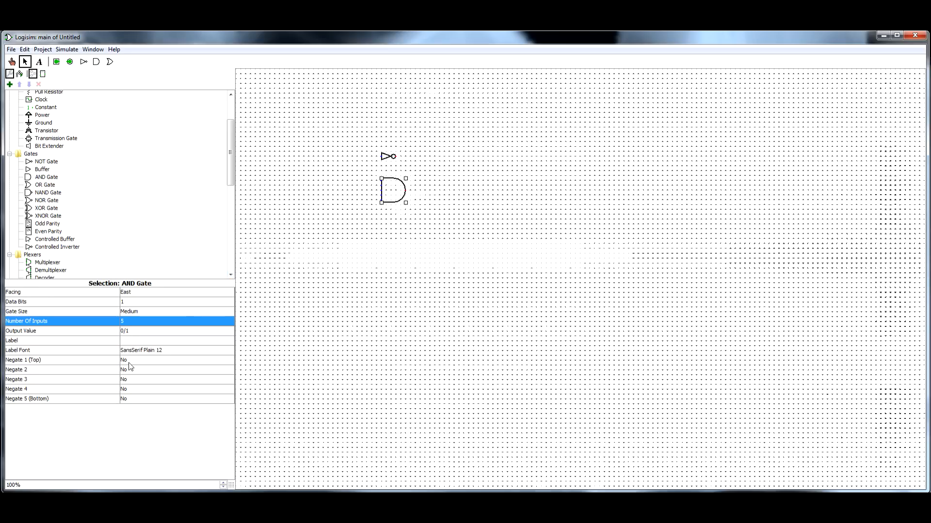
left_click(132, 324)
scroll(208, 342, "up", 1)
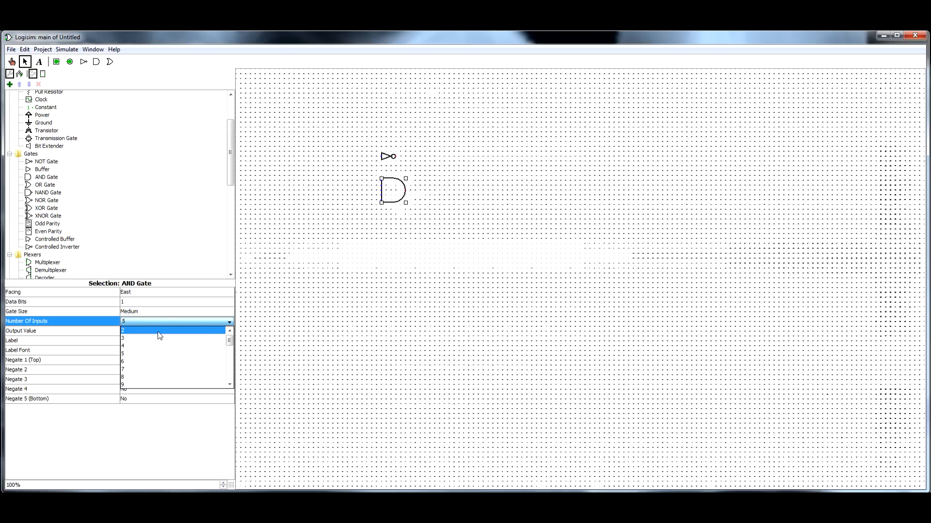
left_click(161, 335)
left_click(377, 248)
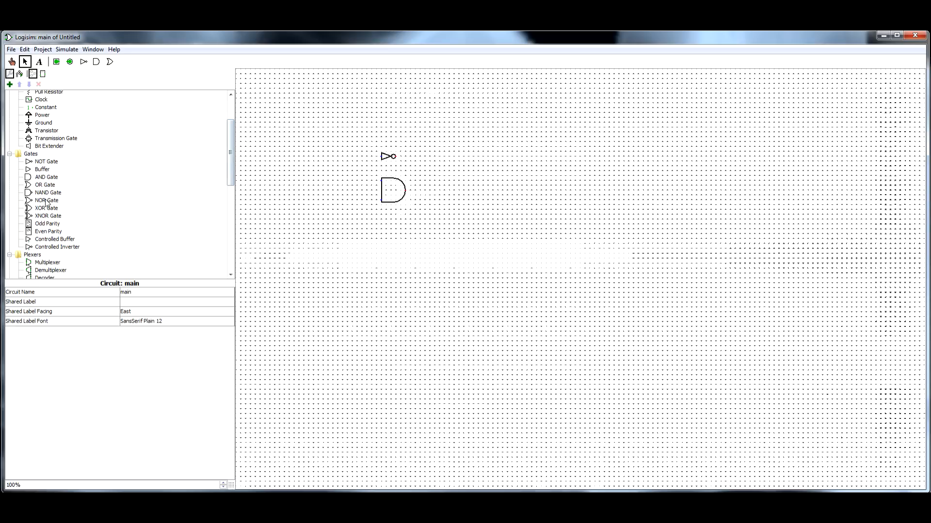
Set the default number of inputs to 2 for both new OR gates and new XOR gates
left_click(47, 185)
left_click(142, 321)
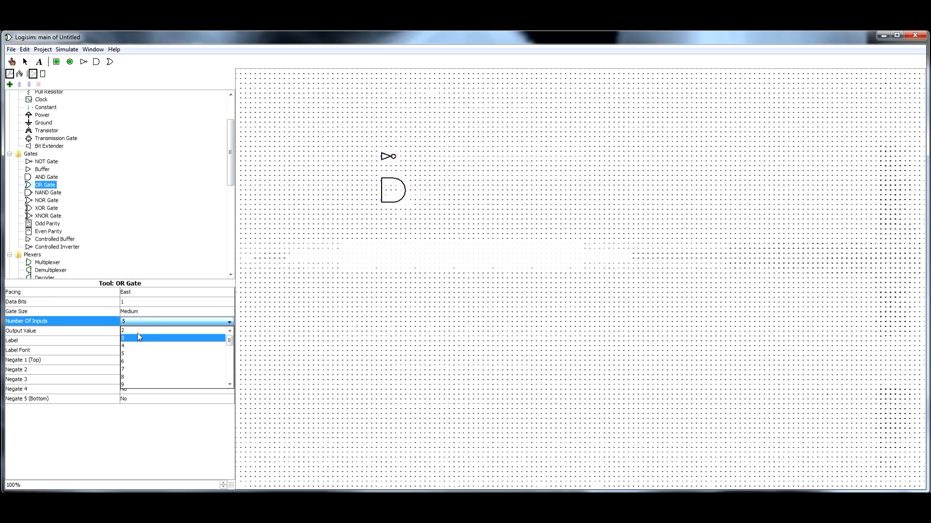
left_click(135, 329)
left_click(59, 194)
left_click(53, 201)
left_click(54, 208)
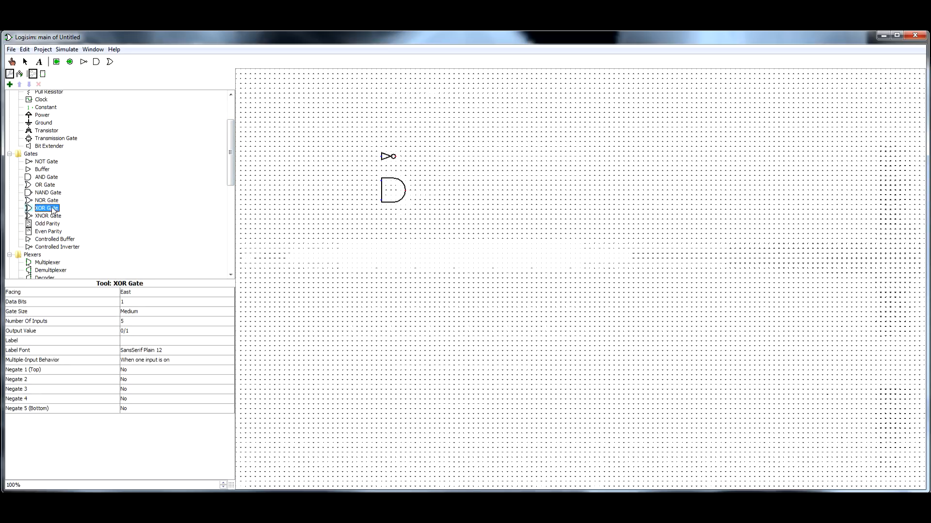
left_click(149, 323)
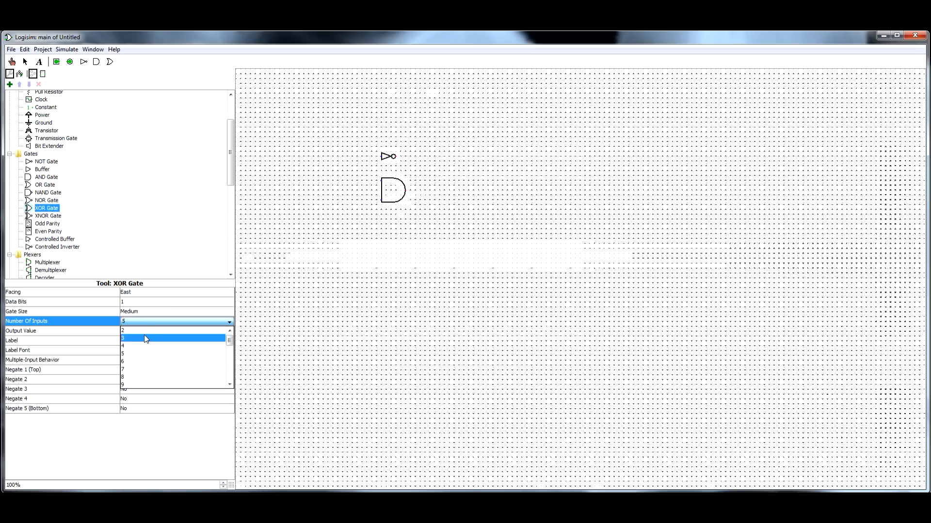
left_click(144, 336)
Place a two-input OR gate below the AND gate and a two-input XOR gate below the OR gate
left_click(44, 193)
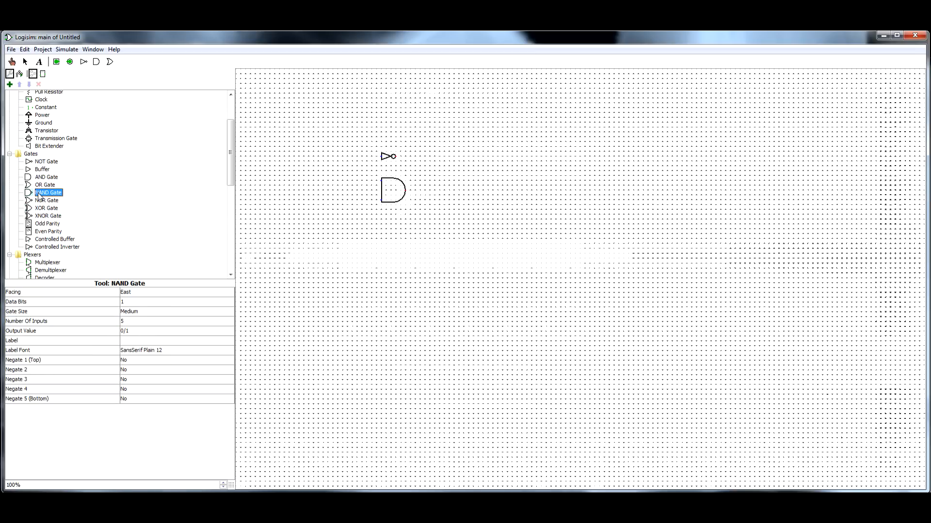
left_click(43, 187)
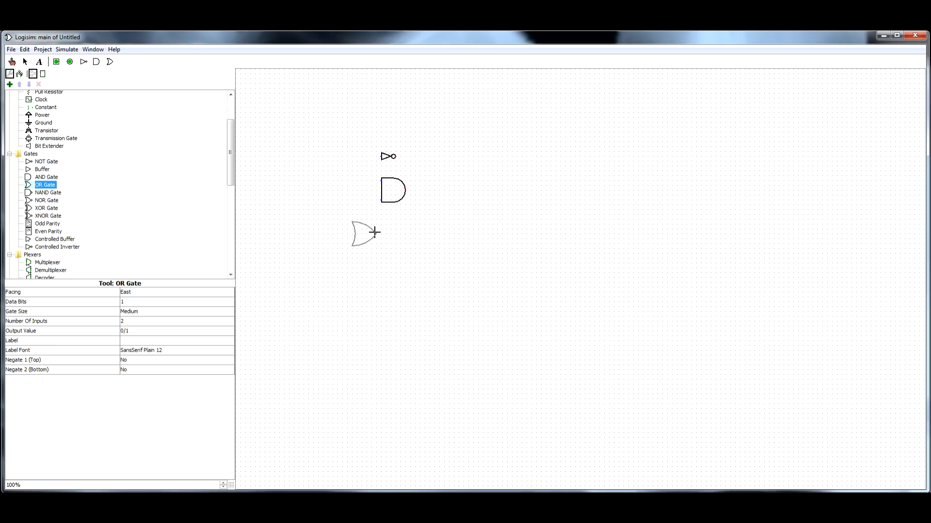
left_click(405, 229)
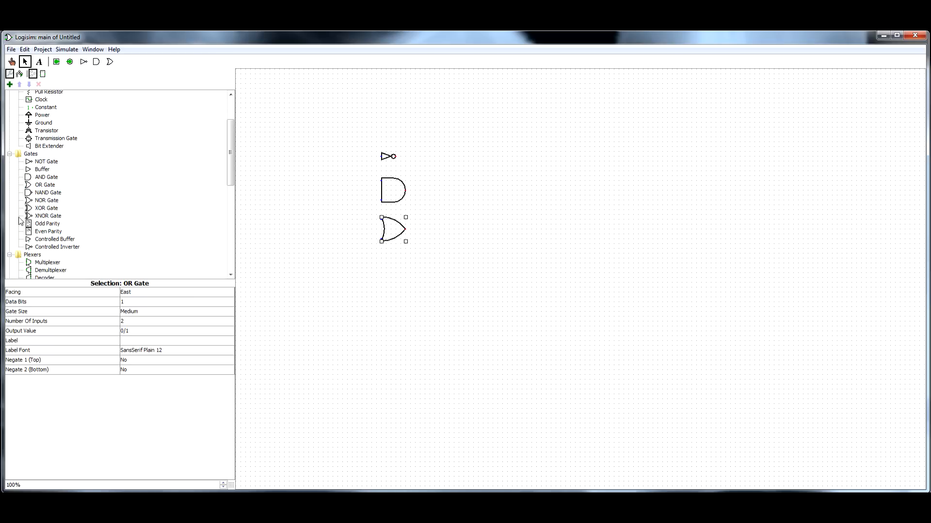
left_click(53, 208)
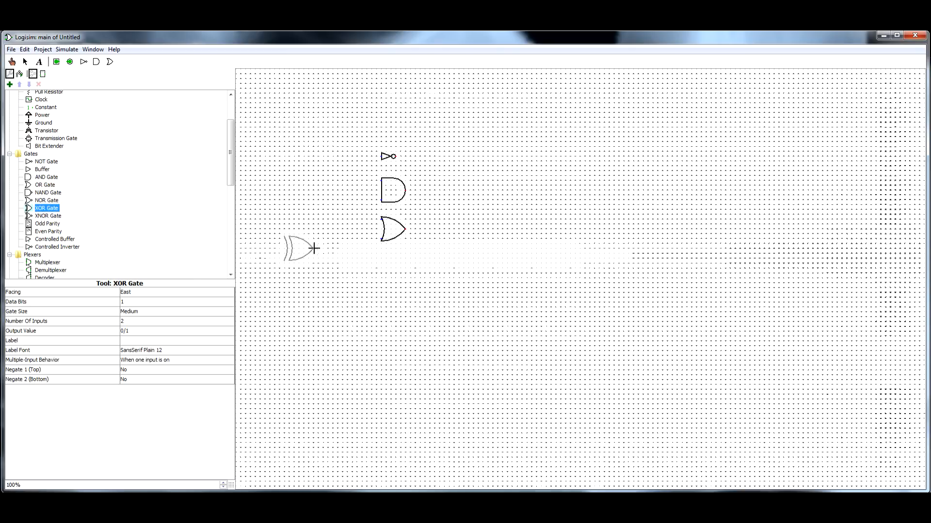
left_click(411, 268)
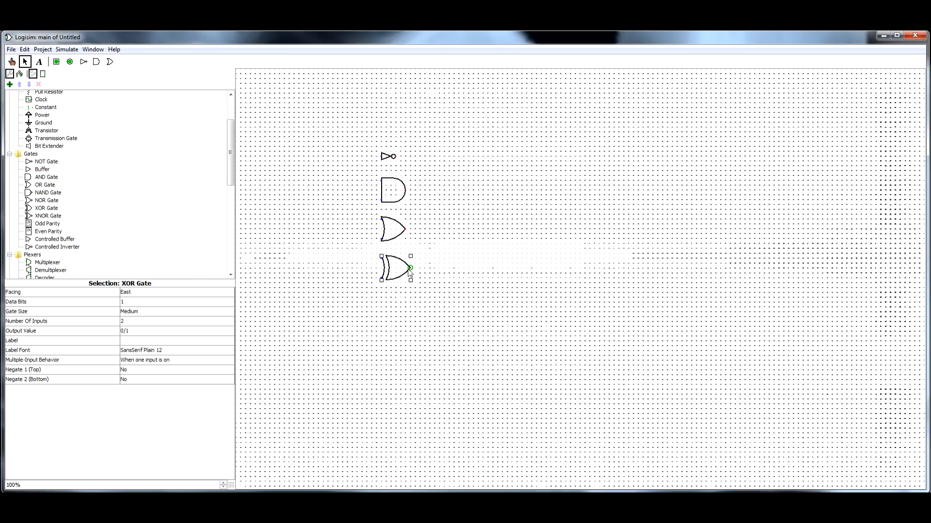
left_click(482, 260)
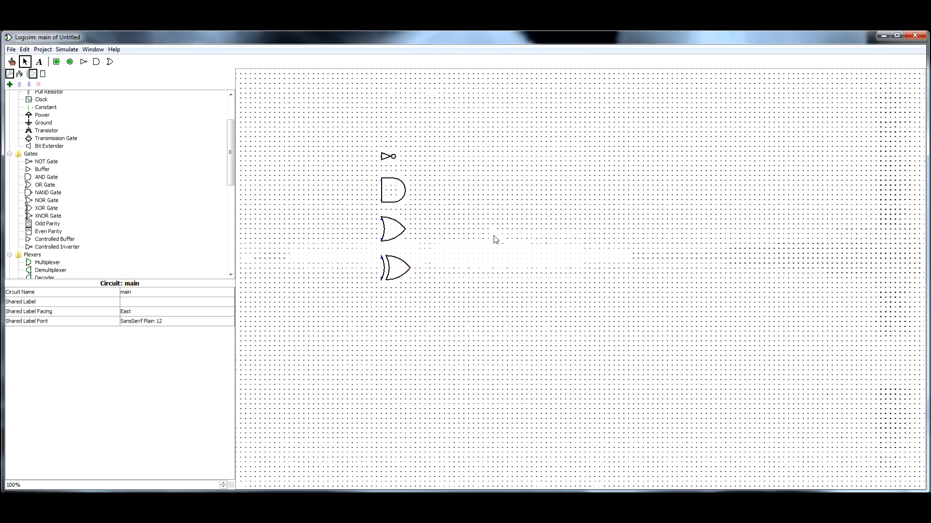
Place an LED from the Input/Output library to the right of the NOT gate, in line with its output
left_click_drag(229, 150, 227, 216)
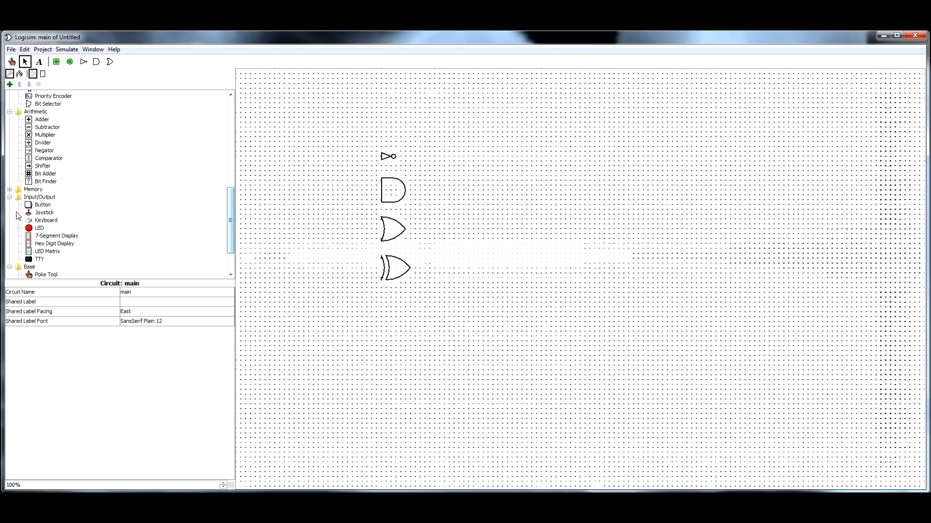
left_click(9, 197)
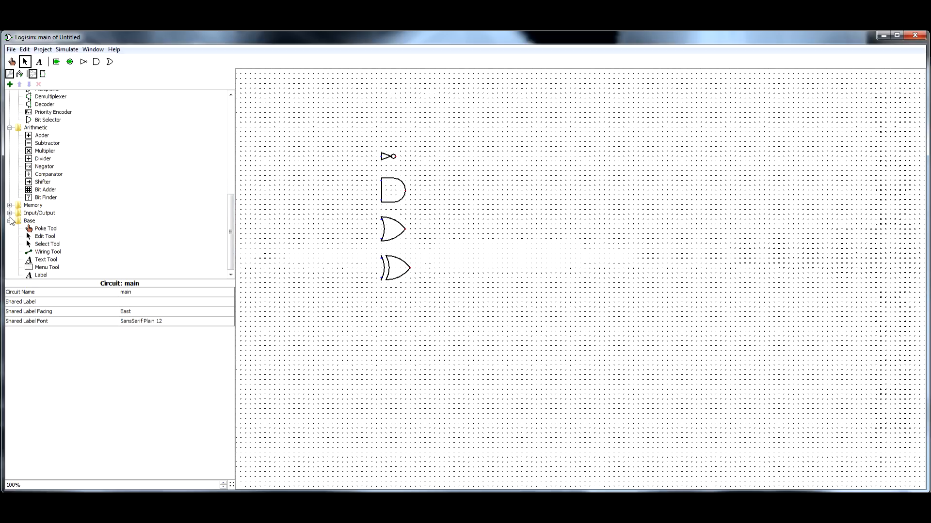
left_click(9, 212)
left_click(38, 244)
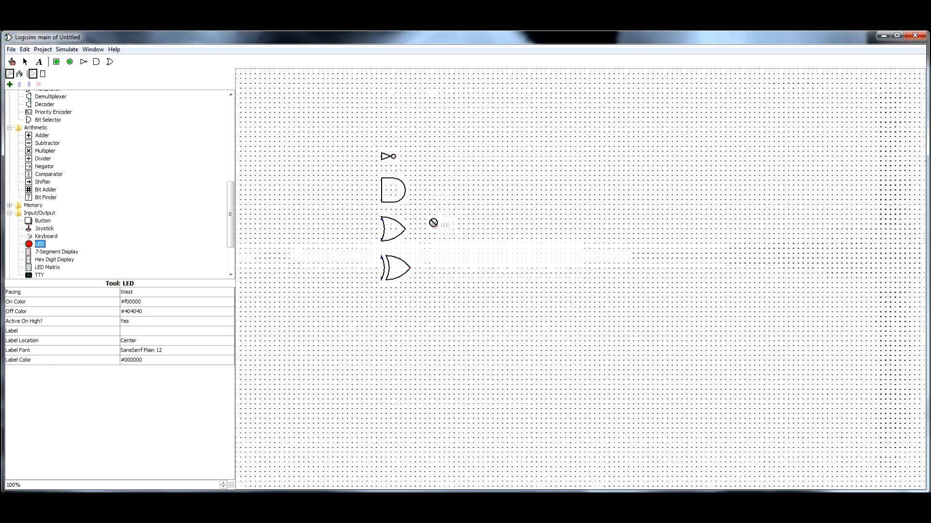
left_click(432, 153)
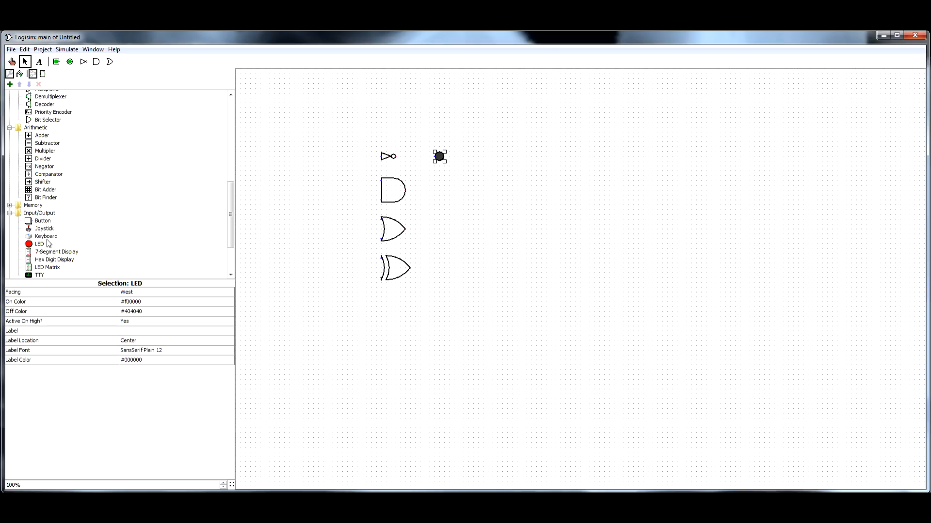
Place three more LEDs to the right of the AND, OR and XOR gates, each in line with its gate's output
left_click(30, 243)
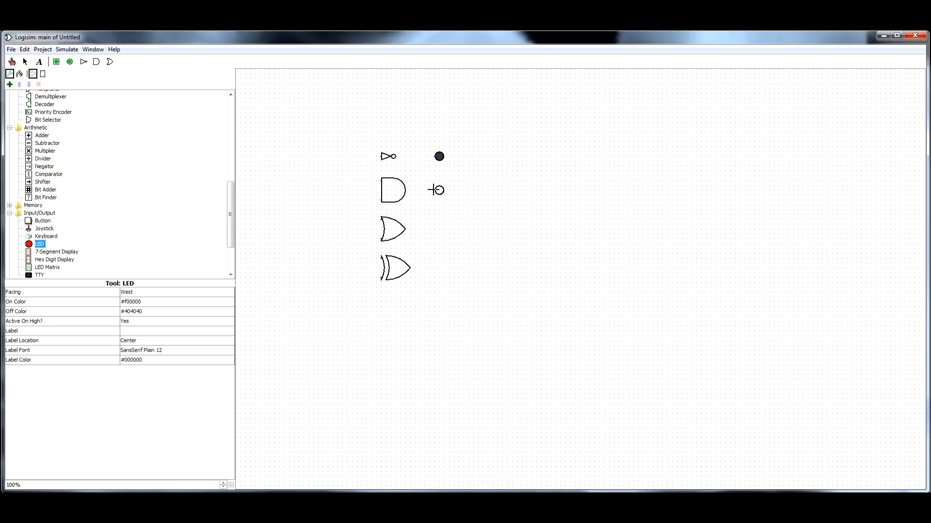
left_click(438, 191)
left_click(31, 244)
left_click(438, 230)
left_click_drag(40, 244, 435, 268)
left_click(435, 266)
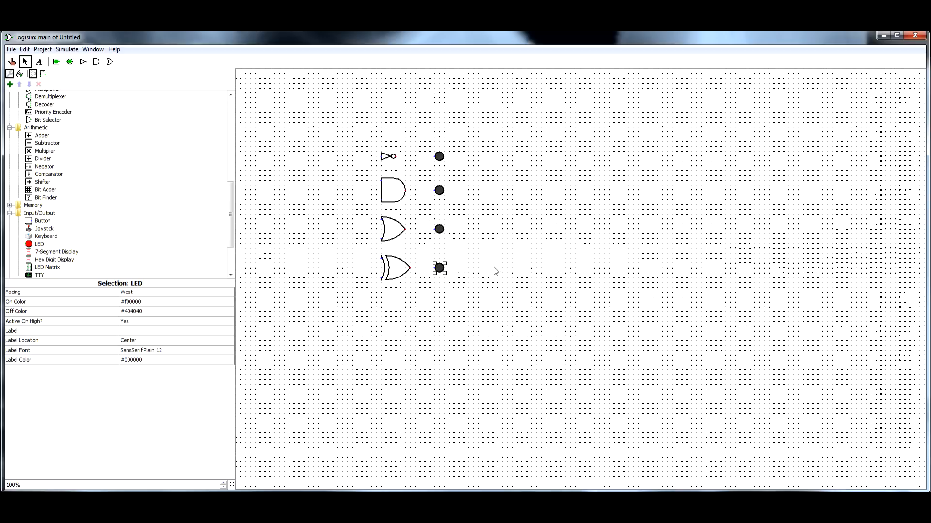
Wire each of the four LEDs to the output of the gate beside it
left_click(435, 159)
left_click_drag(434, 157, 389, 161)
left_click_drag(438, 190, 406, 191)
left_click_drag(434, 234, 407, 231)
left_click_drag(435, 269, 416, 269)
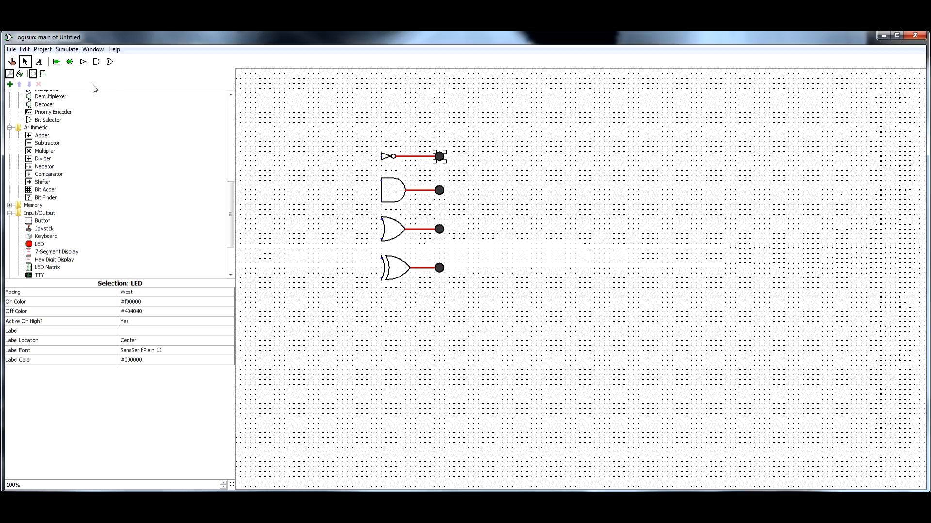
Place a Power symbol to the upper left of the gates and a Ground symbol to their lower left
scroll(57, 146, "up", 10)
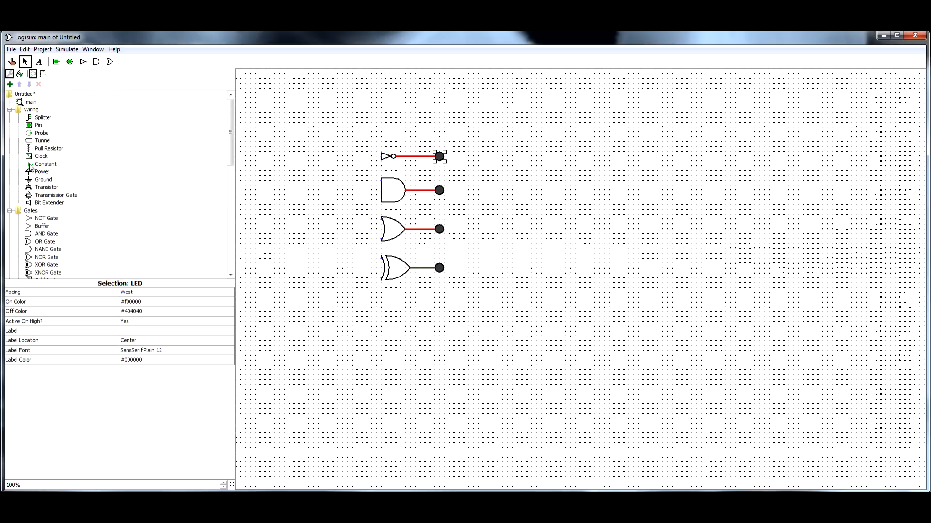
left_click(44, 173)
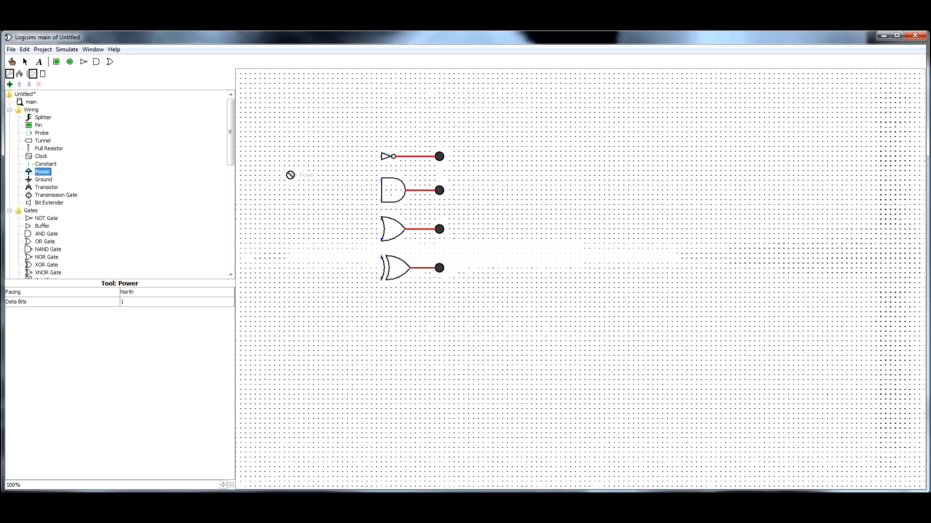
left_click(309, 136)
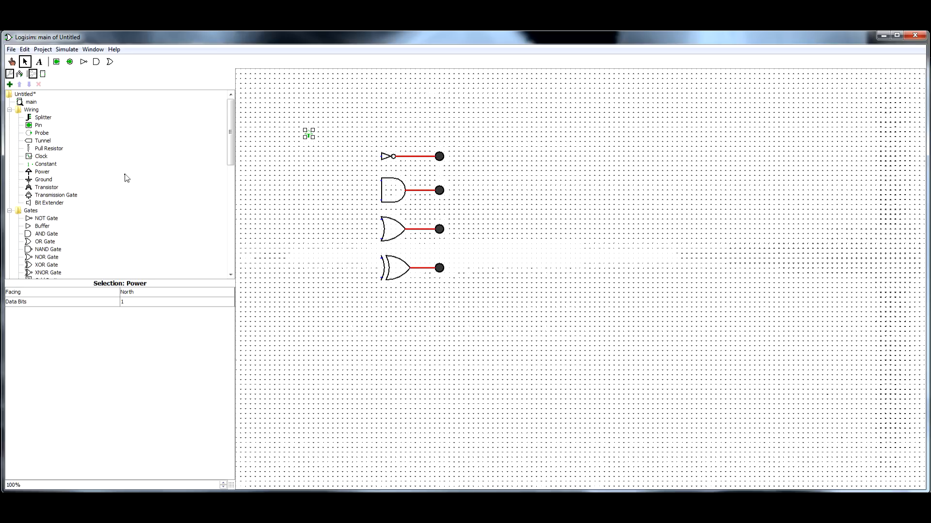
left_click(38, 180)
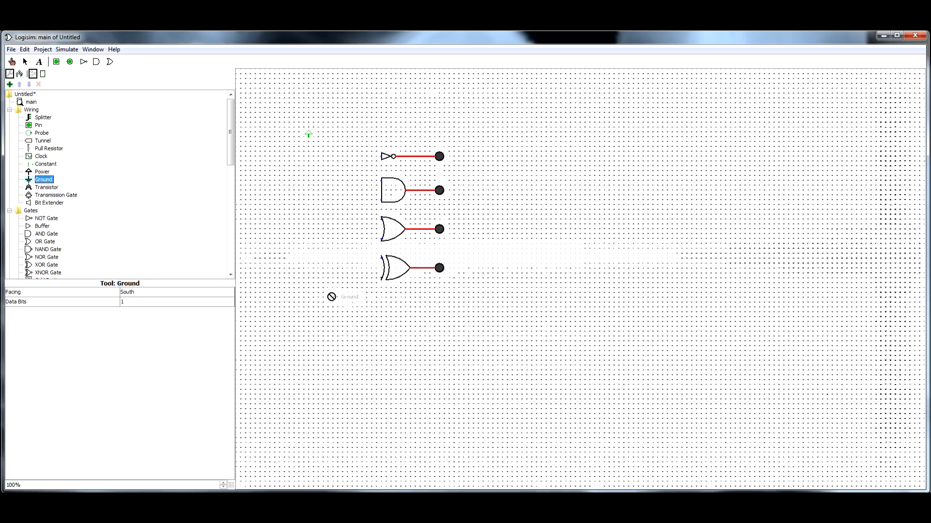
left_click(330, 293)
Wire the Power symbol to the NOT gate's input, and delete only the horizontal segment of that wire
mouse_move(308, 135)
left_mouse_down()
mouse_move(372, 165)
mouse_move(381, 157)
left_mouse_up()
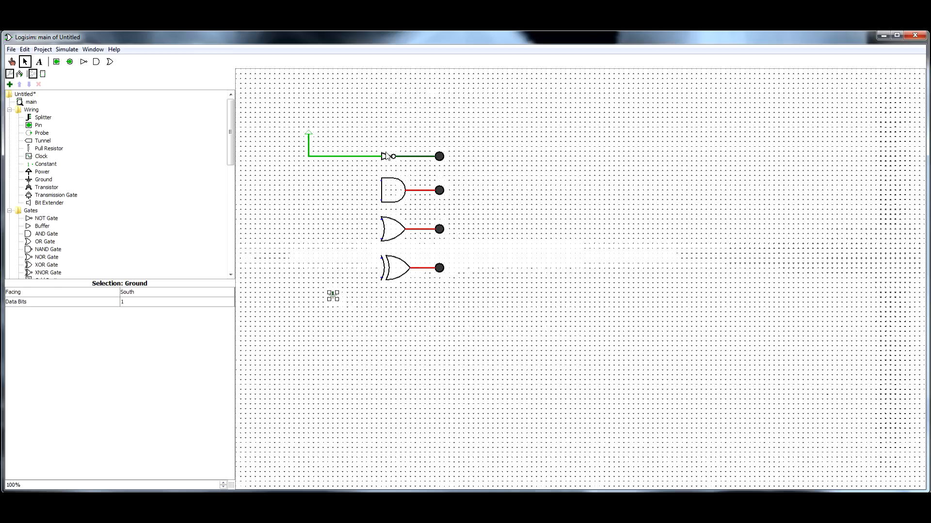
left_click(342, 156)
key("Delete")
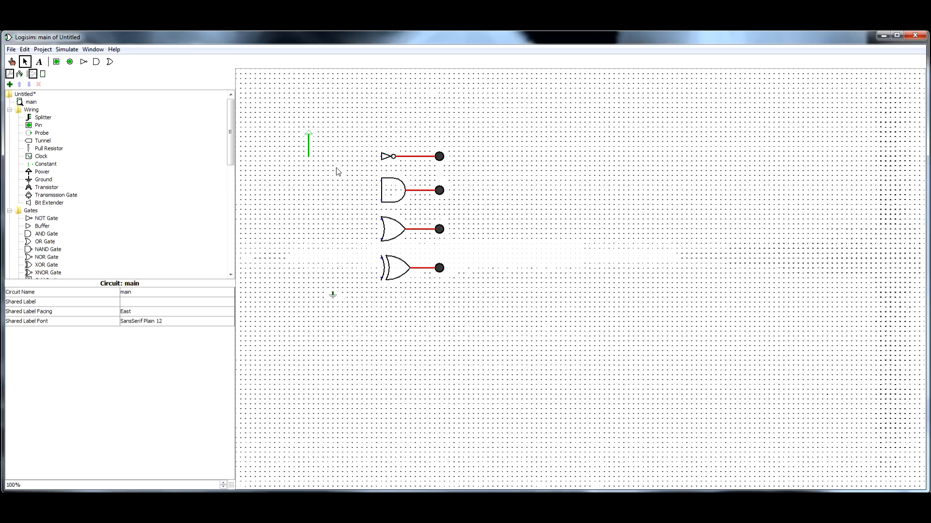
Draw a ground rail from the Ground symbol up to the NOT gate's level and extend the power rail down beside the XOR gate
left_click_drag(334, 294, 335, 157)
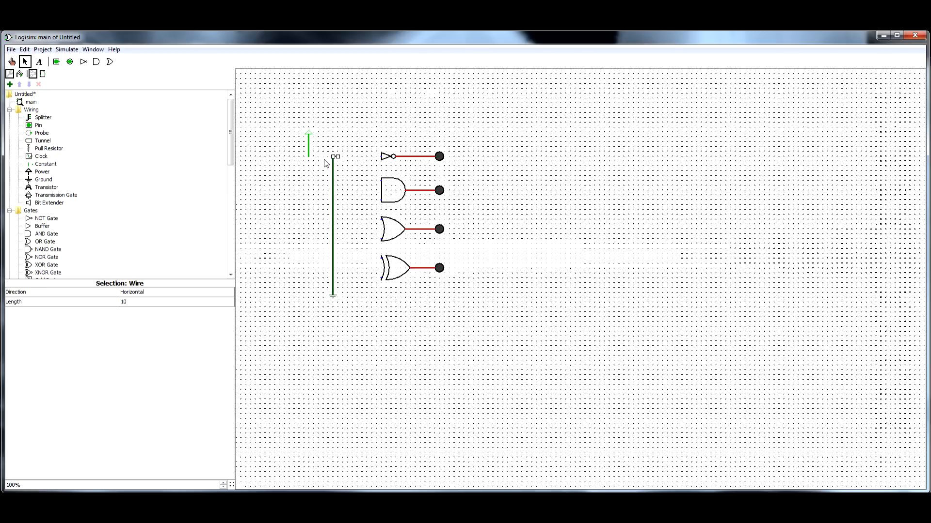
left_click(326, 162)
left_click_drag(309, 156, 311, 283)
Test the NOT gate with its input wired to the ground rail, and delete the connecting wire
left_click_drag(333, 158, 381, 157)
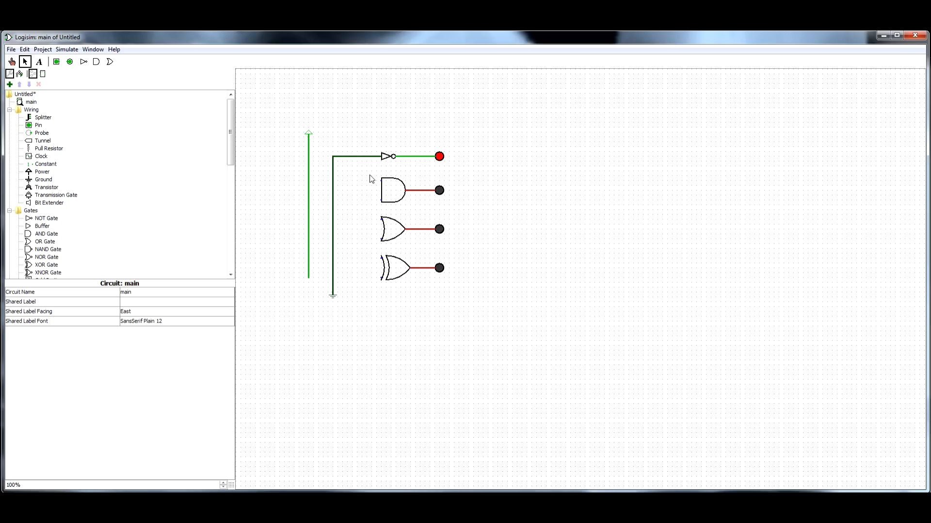
left_click(369, 157)
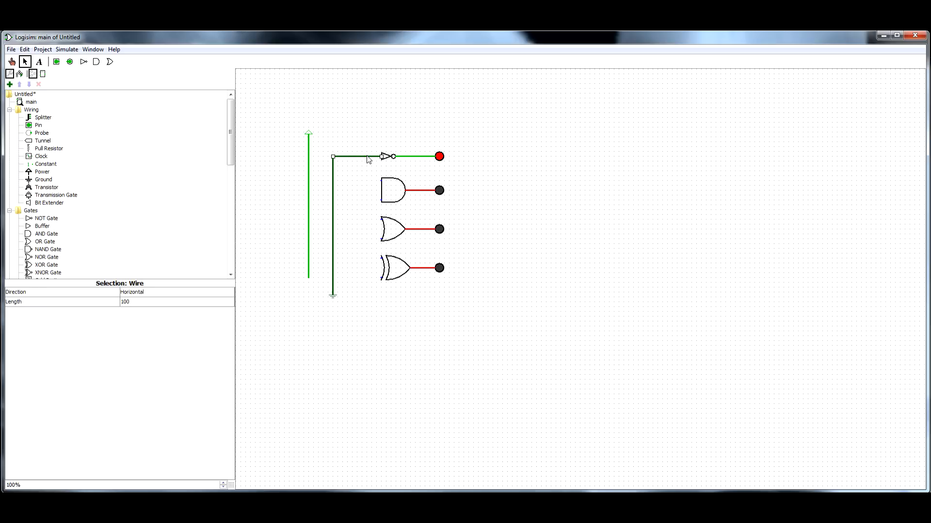
key("Delete")
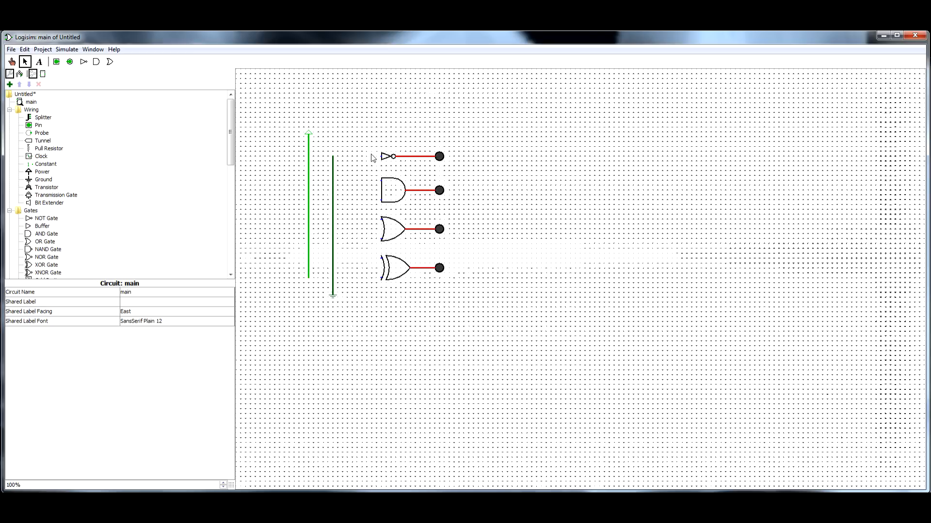
Try wiring the NOT gate's input to the power rail twice and to the ground rail once, undoing each connection
left_click_drag(381, 156, 308, 154)
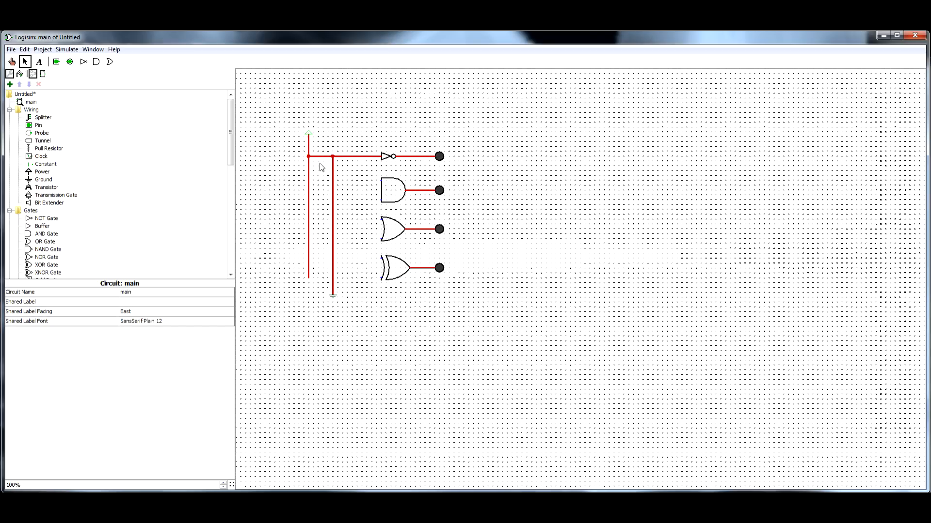
key("ctrl+z")
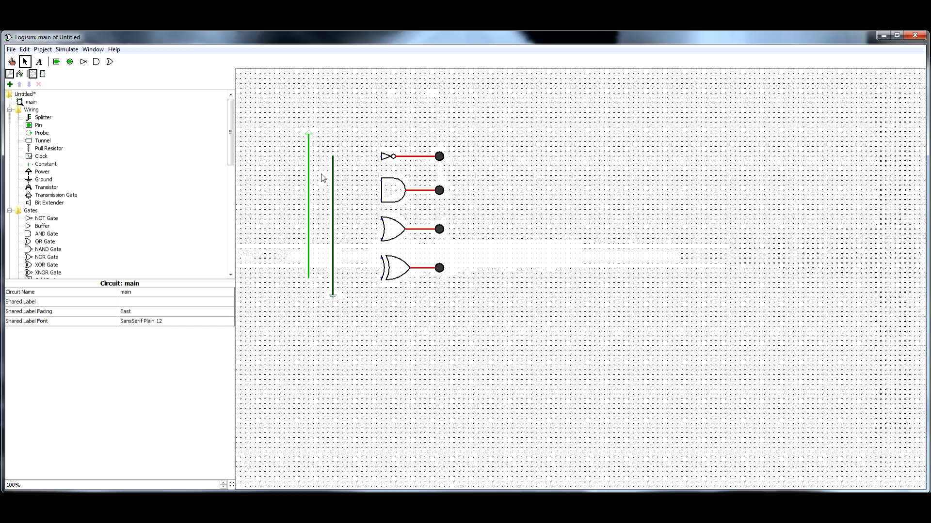
left_click_drag(382, 157, 308, 146)
key("ctrl+z")
left_click_drag(333, 157, 380, 157)
key("ctrl+z")
Test the AND gate with its upper input on the ground rail and its lower input on the power rail, and undo the wires
left_click_drag(382, 181, 332, 182)
left_click_drag(381, 201, 308, 200)
key("ctrl+z")
key("ctrl+z")
key("ctrl+z")
Test the AND gate with its upper input on the power rail and its lower input on the ground rail, and undo both wires
left_click_drag(381, 180, 309, 181)
left_click_drag(381, 201, 334, 202)
key("ctrl+z")
key("ctrl+z")
Test the AND gate with both inputs wired to the power rail, and delete both wires
left_click_drag(381, 181, 309, 180)
left_click_drag(381, 200, 309, 200)
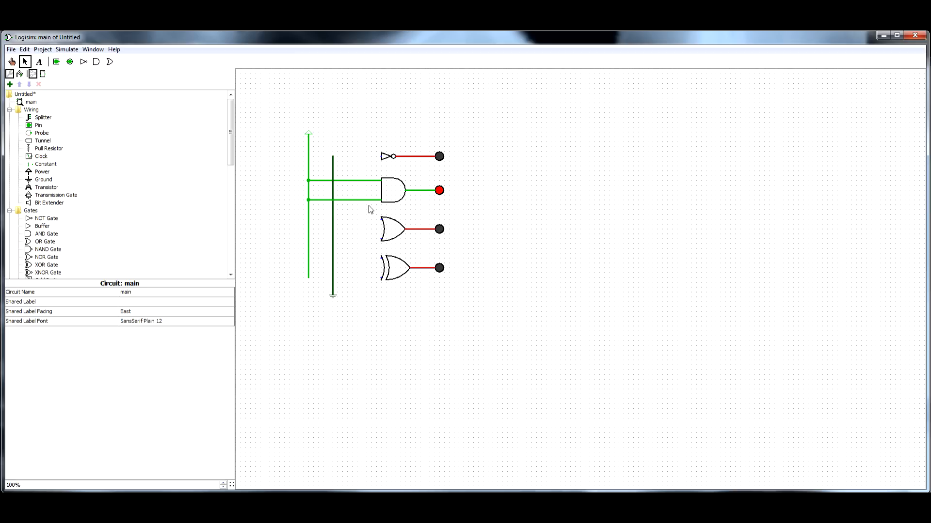
left_click(354, 200)
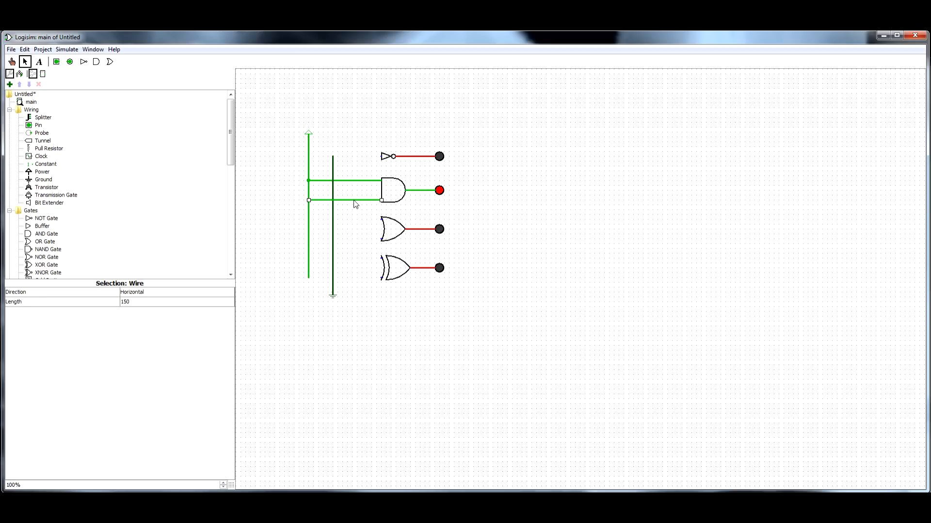
key("Delete")
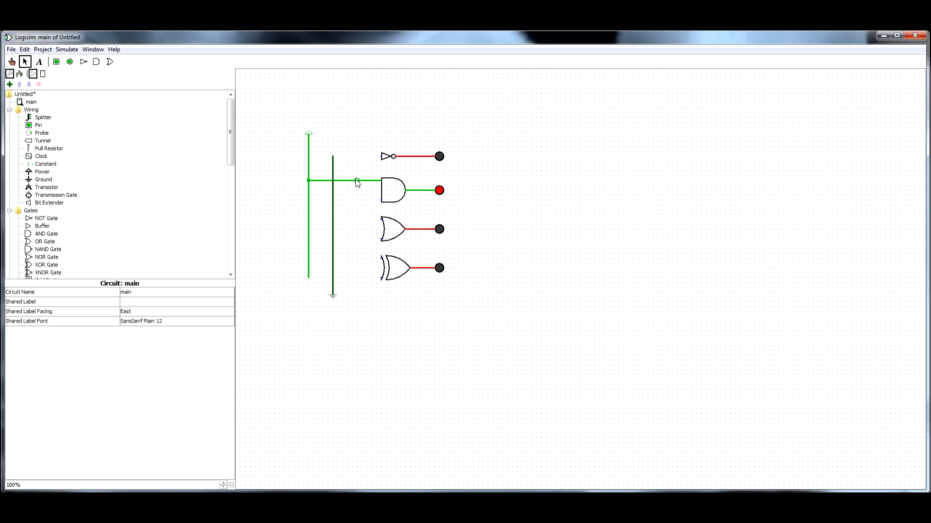
left_click(355, 181)
key("Delete")
Test the OR gate with its upper input on the ground rail and its lower input on the power rail, and delete both wires
left_click_drag(382, 220, 333, 219)
left_click_drag(381, 239, 309, 239)
left_click(376, 239)
key("Delete")
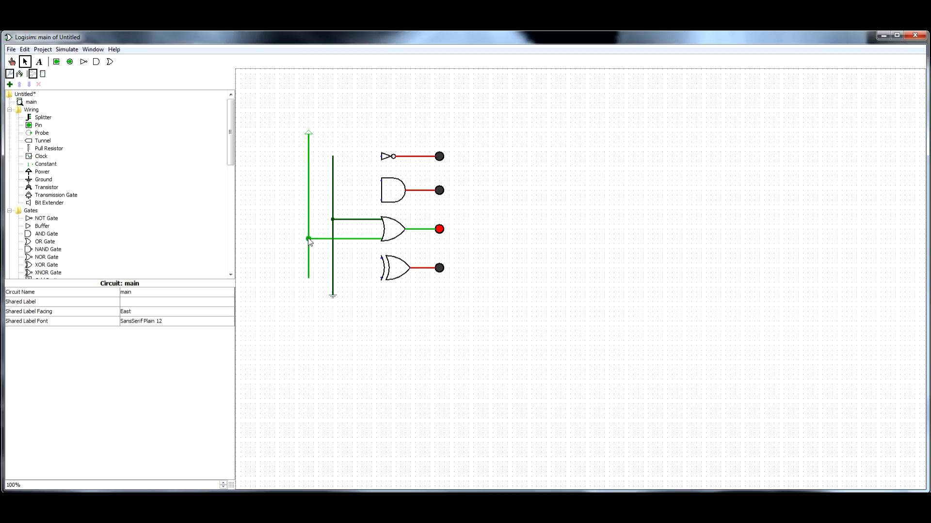
left_click(379, 239)
key("Delete")
left_click(370, 219)
key("Delete")
Test the OR gate with its lower input on the ground rail and its upper input on the power rail, and delete both wires
left_click_drag(381, 239, 333, 239)
left_click_drag(382, 220, 308, 220)
left_click(357, 220)
key("Delete")
left_click(373, 238)
key("Delete")
Test the OR gate with both inputs wired to the power rail, and delete both wires
left_click_drag(382, 219, 309, 220)
left_click_drag(381, 239, 309, 239)
left_click(351, 239)
key("Delete")
left_click(357, 219)
key("Delete")
Test the XOR gate with both inputs wired to the ground rail, and undo the lower input's wire
left_click_drag(381, 258, 333, 258)
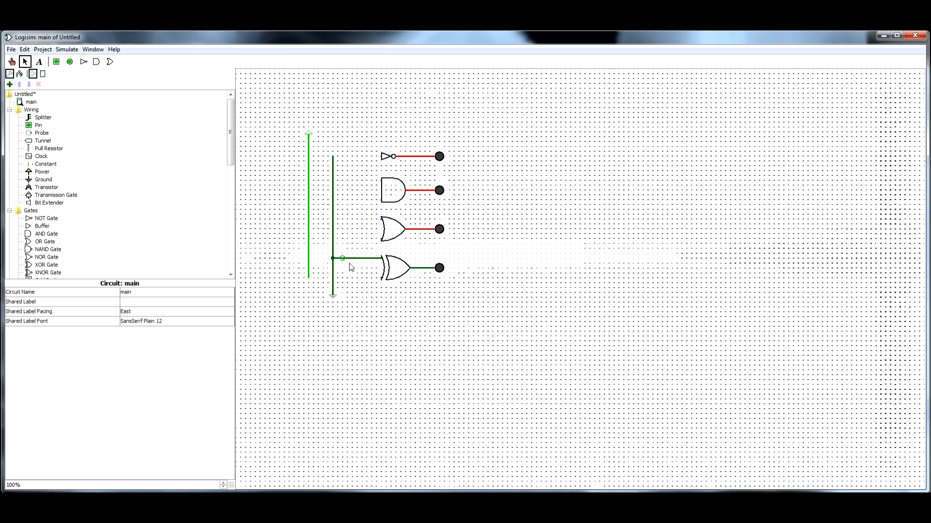
left_click(381, 280)
left_click_drag(381, 281, 333, 278)
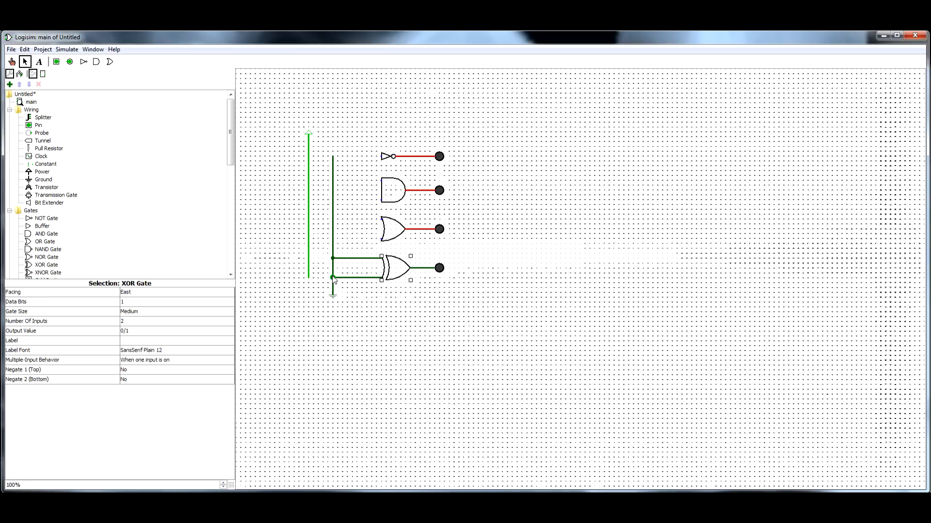
key("ctrl+z")
Test the XOR gate with its lower input wired to the power rail, and delete the wires at both inputs
left_click_drag(381, 278, 308, 278)
left_click(364, 277)
key("Delete")
left_click(367, 259)
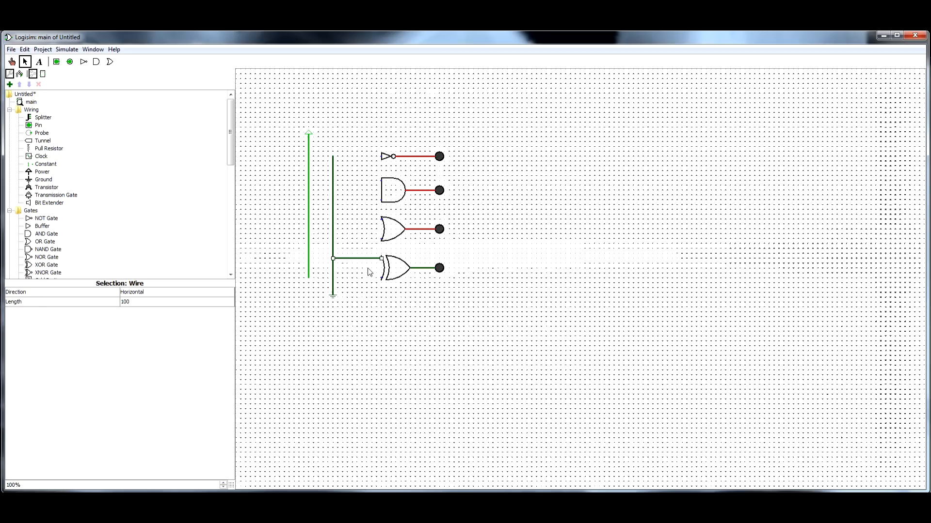
key("Delete")
Test the XOR gate with its lower input on the ground rail and its upper input on the power rail, and undo both wires
left_click_drag(381, 278, 333, 277)
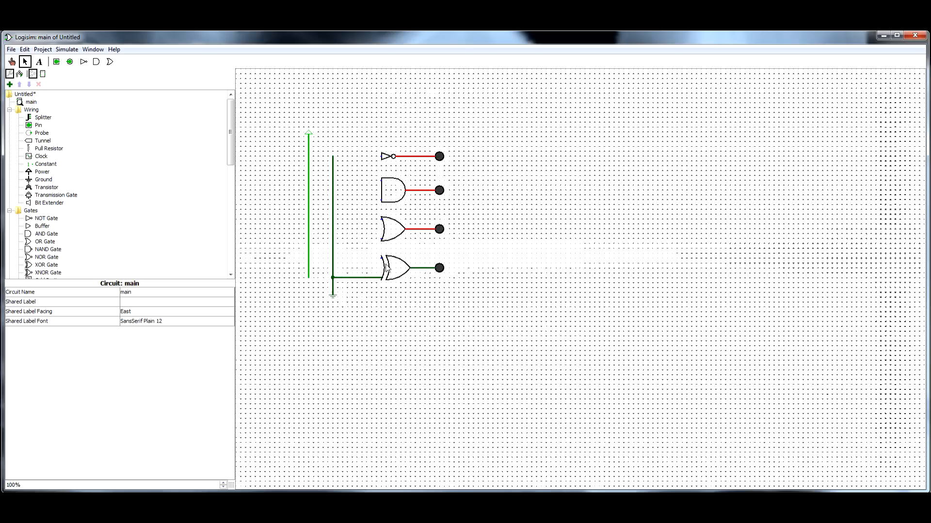
left_click_drag(383, 261, 308, 259)
key("ctrl+z")
key("ctrl+z")
Wire both inputs of the XOR gate to the power rail
left_click_drag(382, 260, 309, 259)
left_click_drag(380, 278, 308, 278)
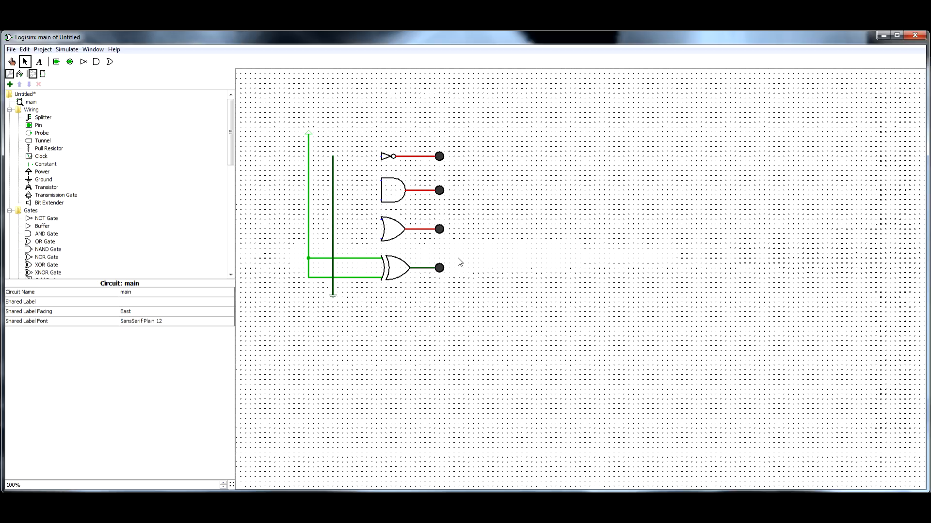
left_click(67, 49)
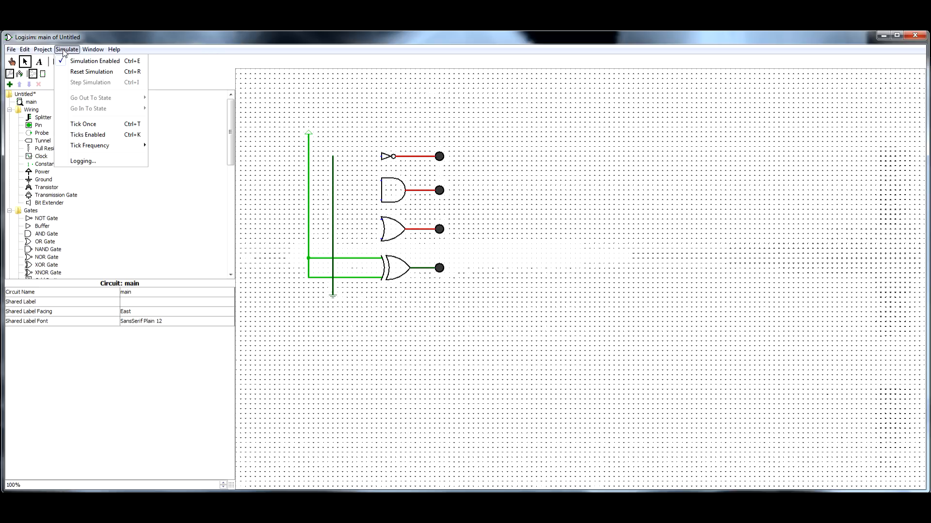
mouse_move(42, 49)
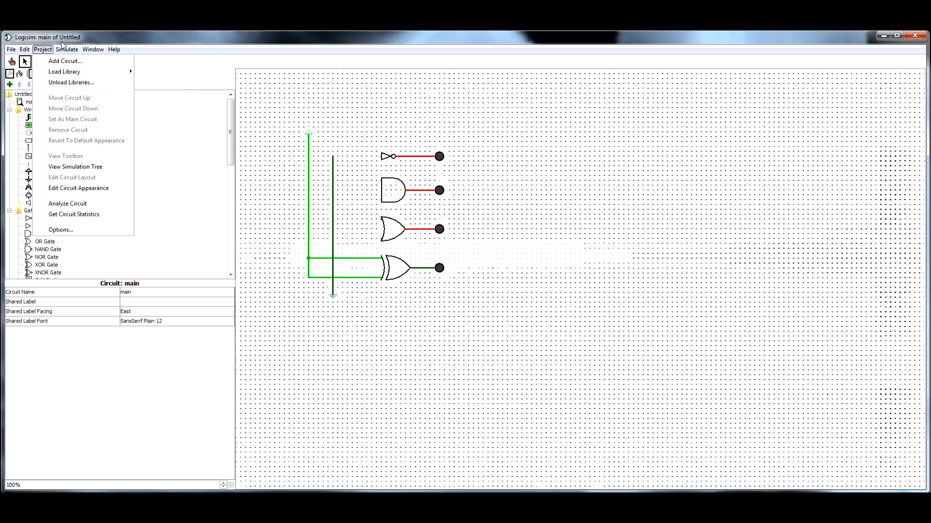
left_click(73, 72)
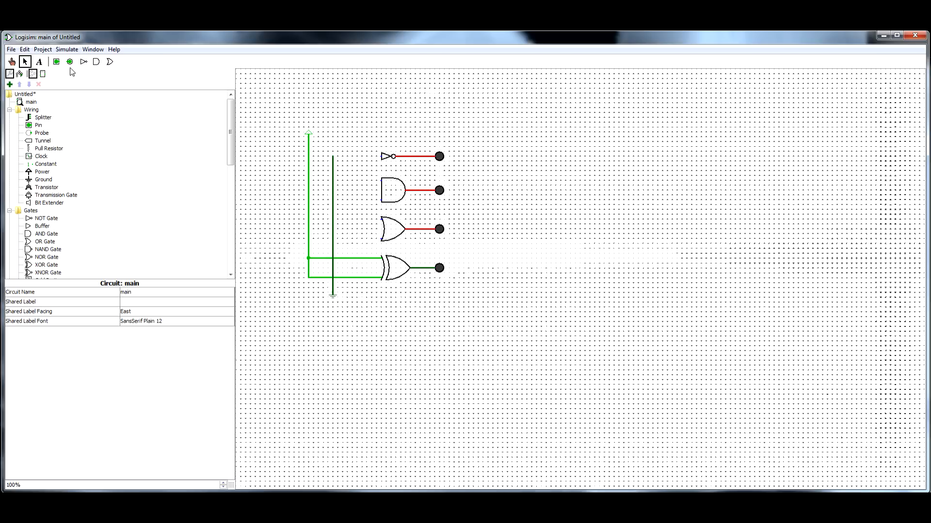
left_click(59, 50)
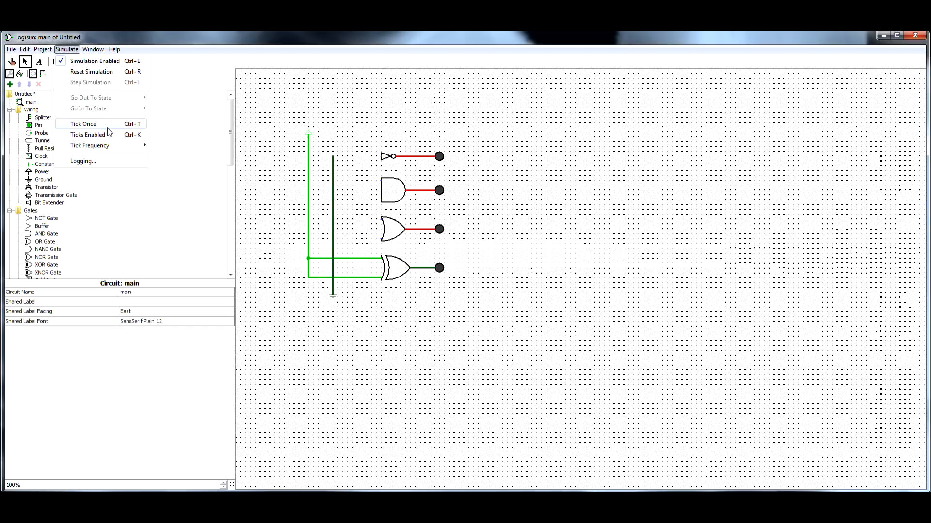
mouse_move(121, 148)
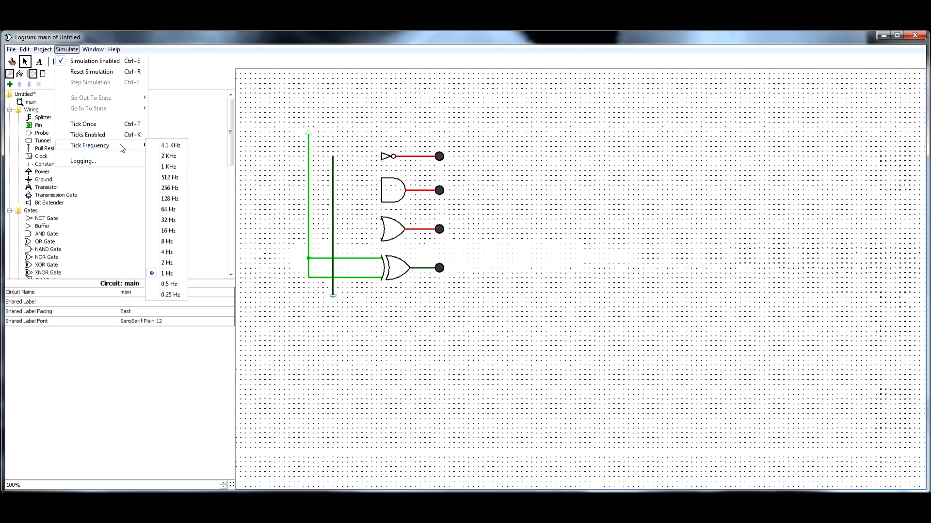
mouse_move(92, 50)
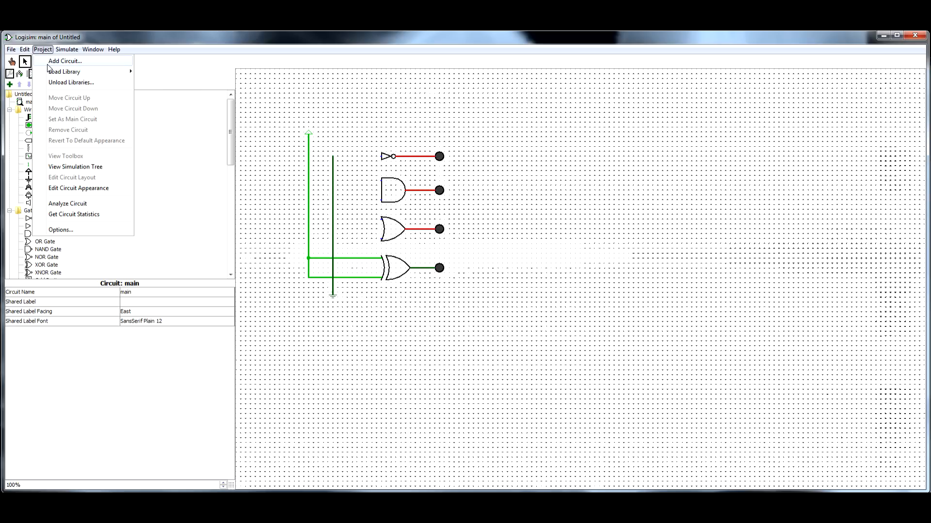
View the image export settings for the main circuit and cancel the export
mouse_move(50, 72)
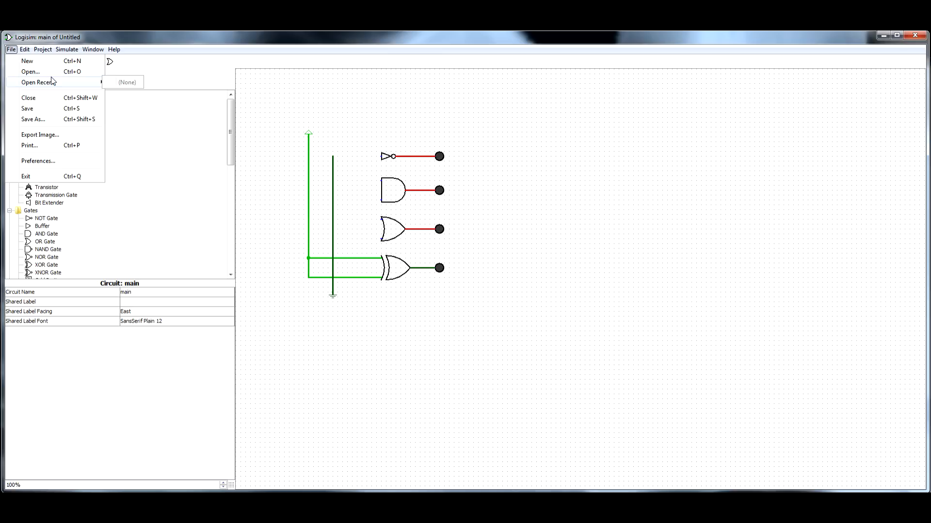
mouse_move(68, 88)
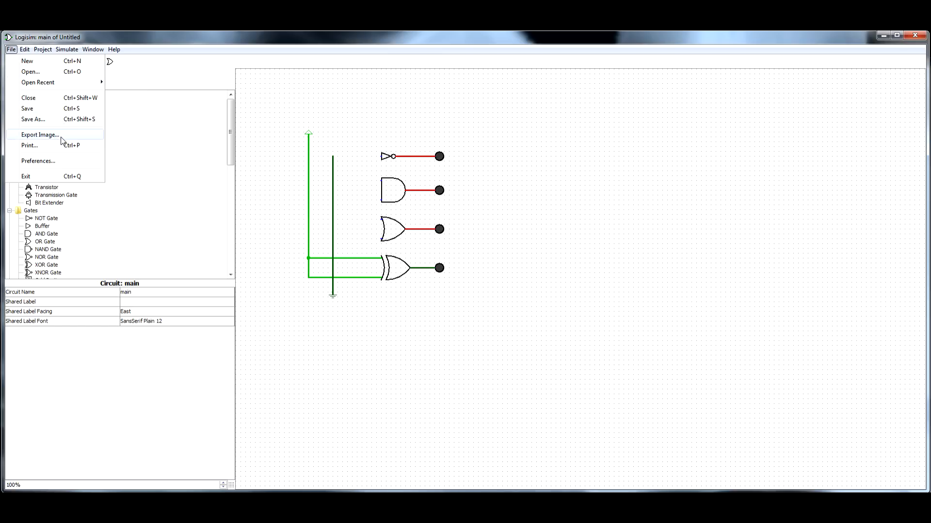
left_click(39, 135)
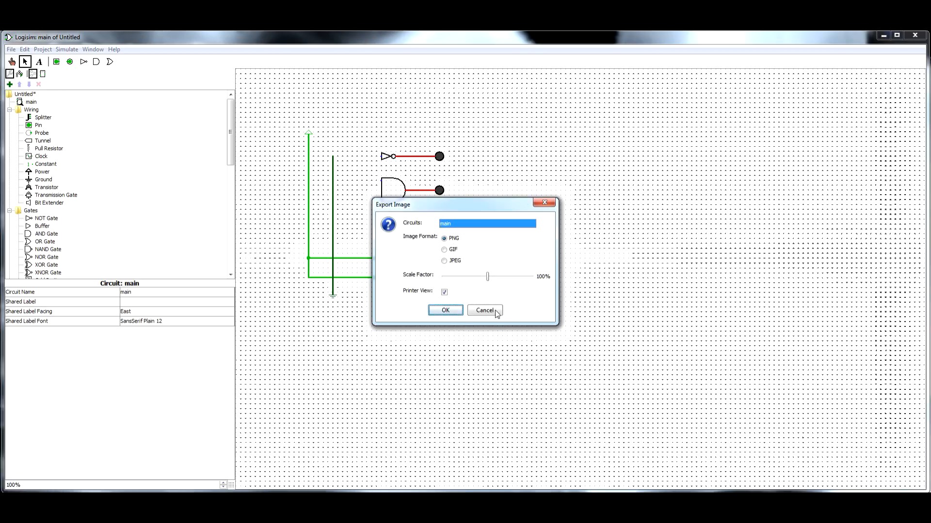
left_click(479, 311)
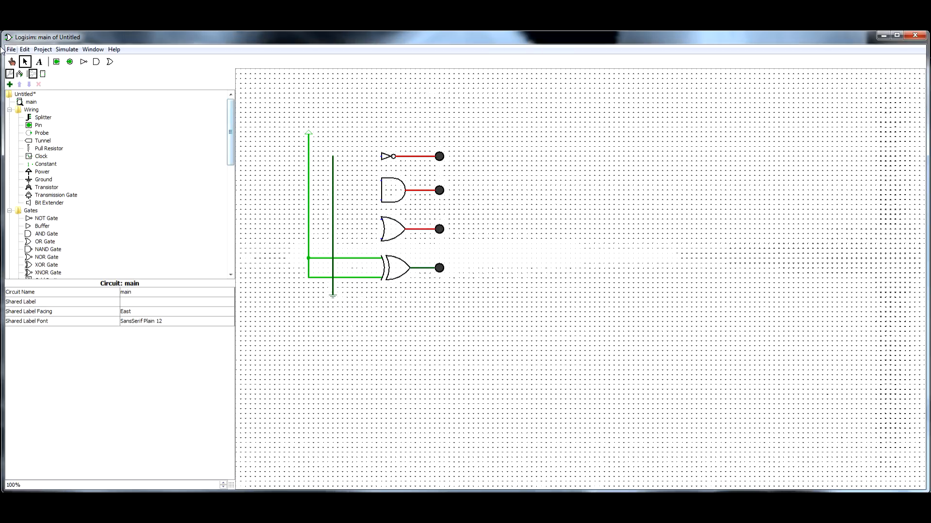
left_click(11, 49)
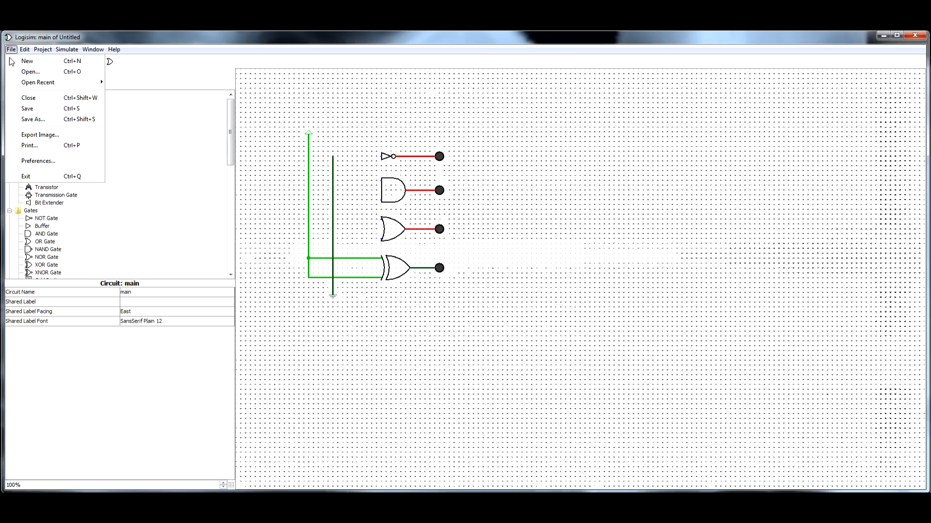
Review the International, Window, Layout and Experimental preferences, and close the preferences without changing any setting
left_click(41, 161)
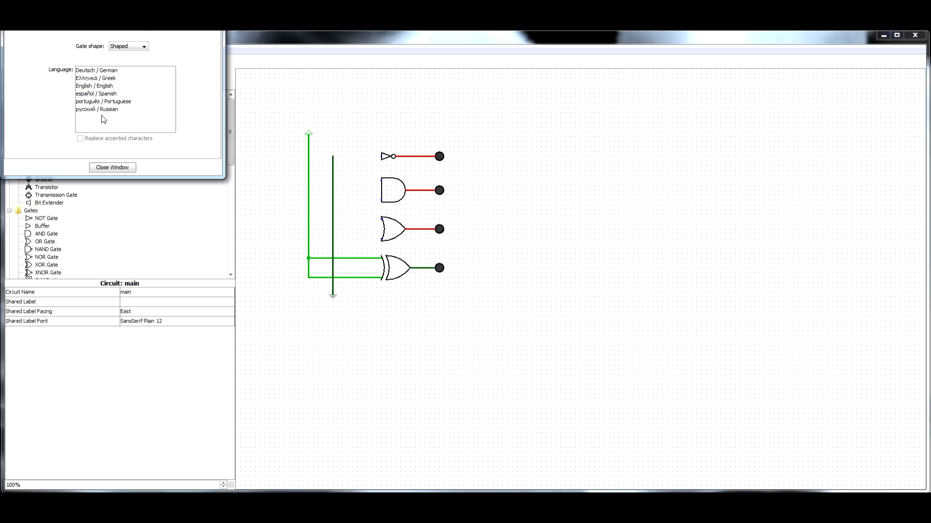
left_click(19, 27)
left_click(64, 28)
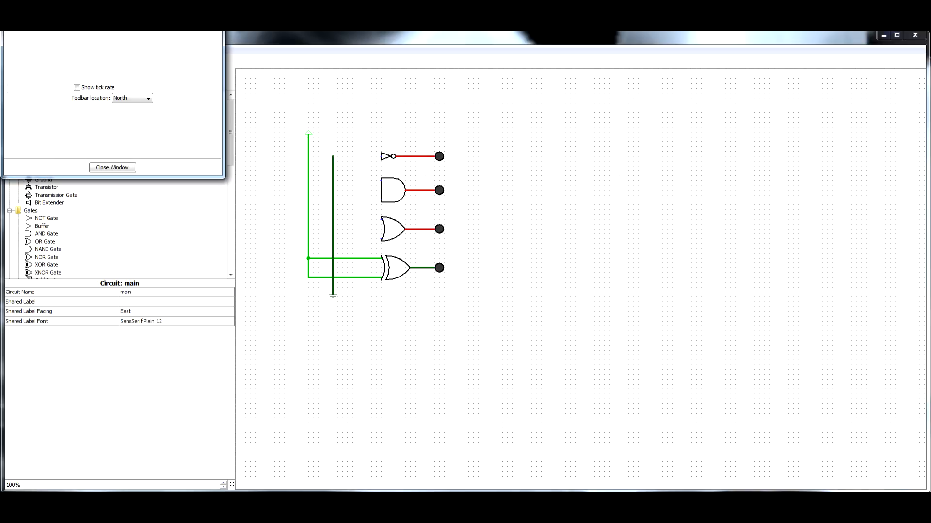
left_click_drag(71, 1, 71, 56)
left_click(109, 77)
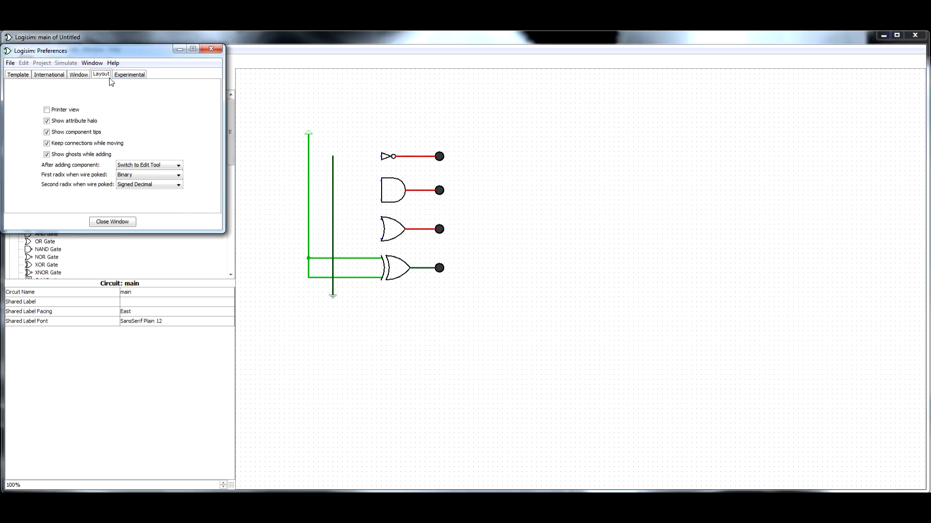
left_click(130, 76)
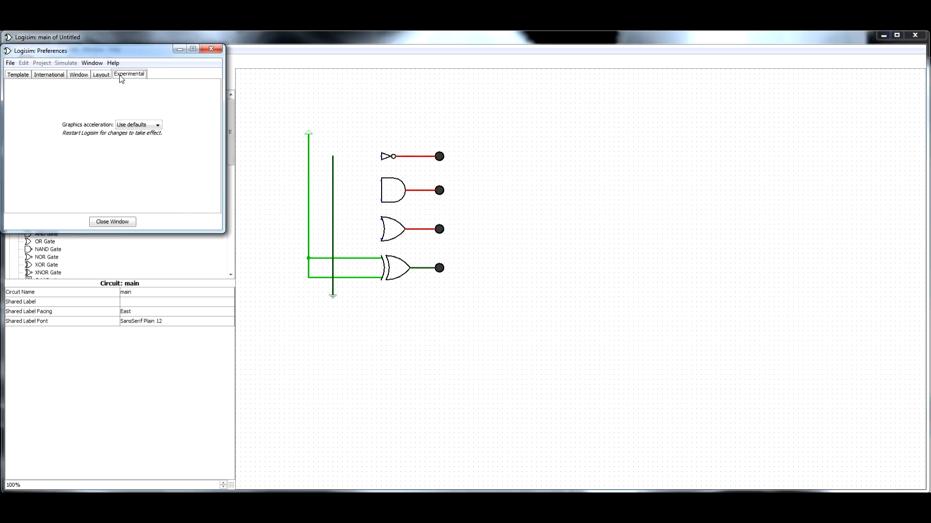
left_click(211, 50)
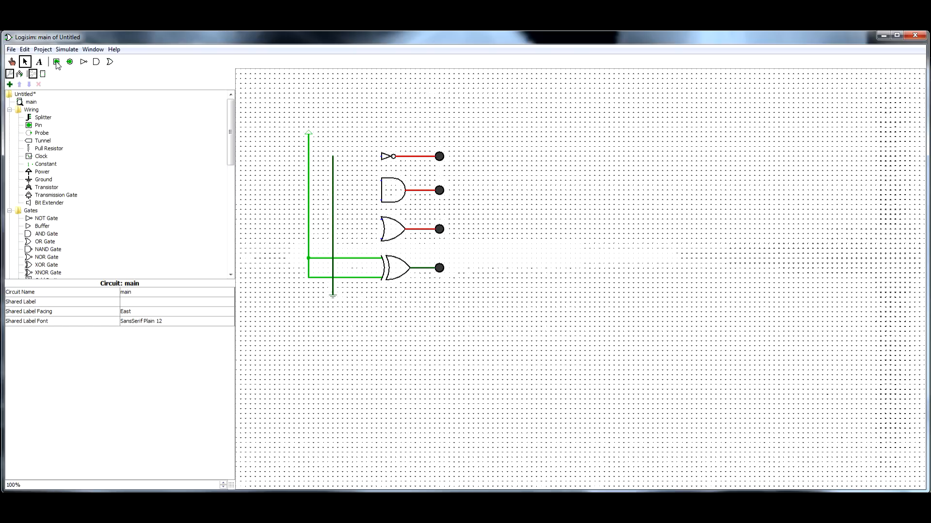
scroll(72, 151, "down", 3)
scroll(106, 149, "up", 3)
left_click(835, 501)
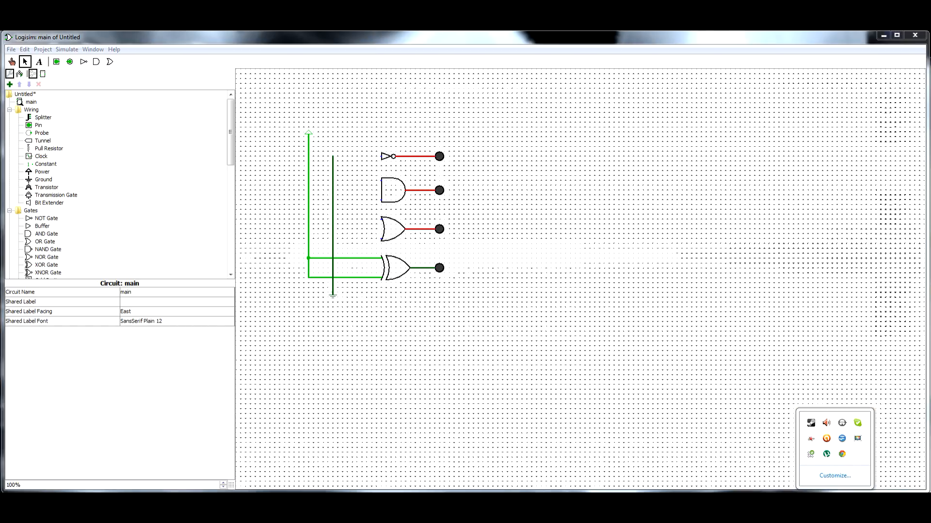
left_click(835, 502)
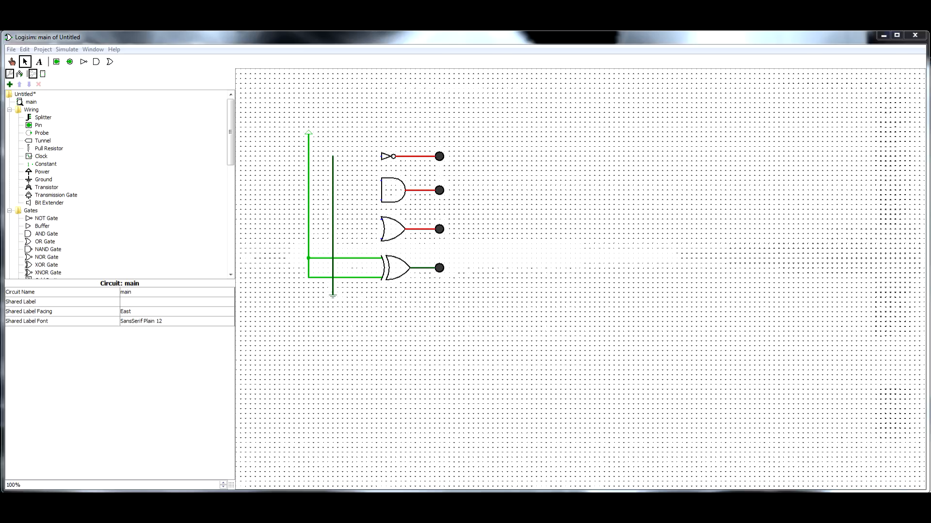